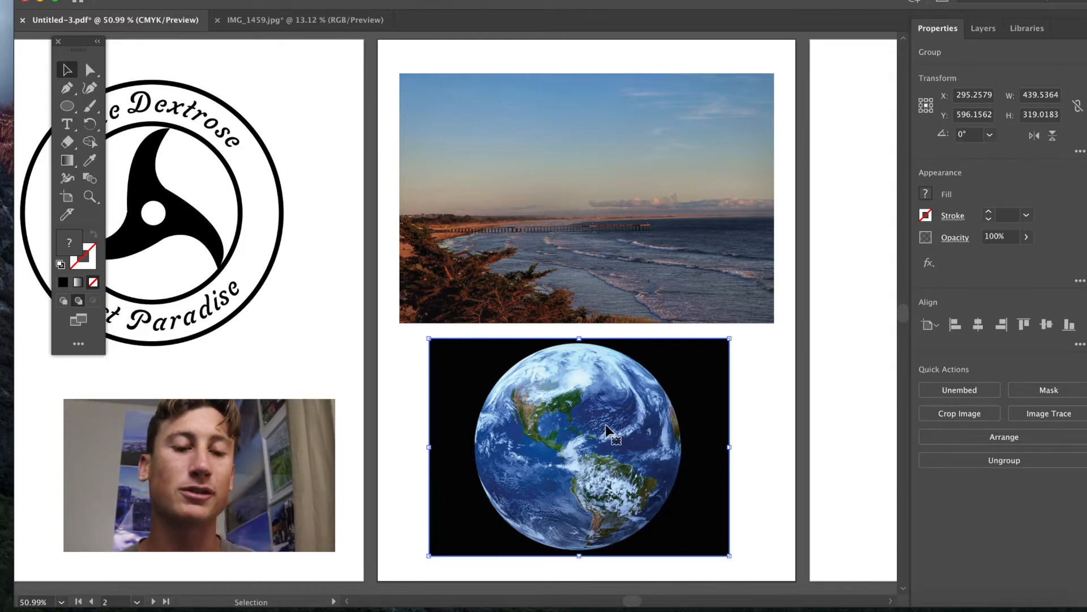
- Image-trace the Earth picture with the Low Fidelity Photo preset
click(1049, 414)
click(926, 463)
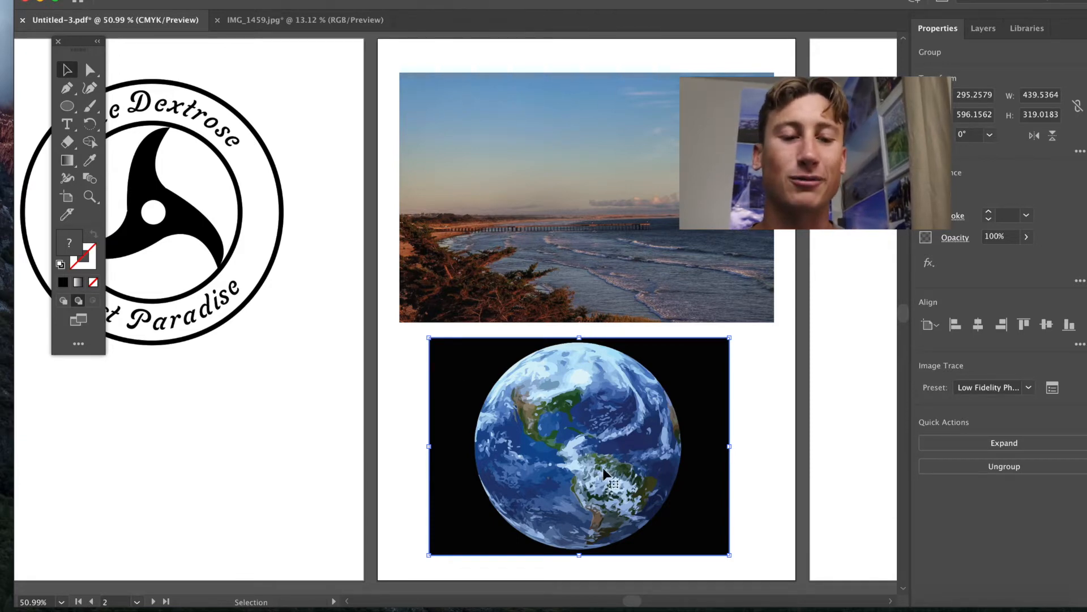
shift+click(681, 445)
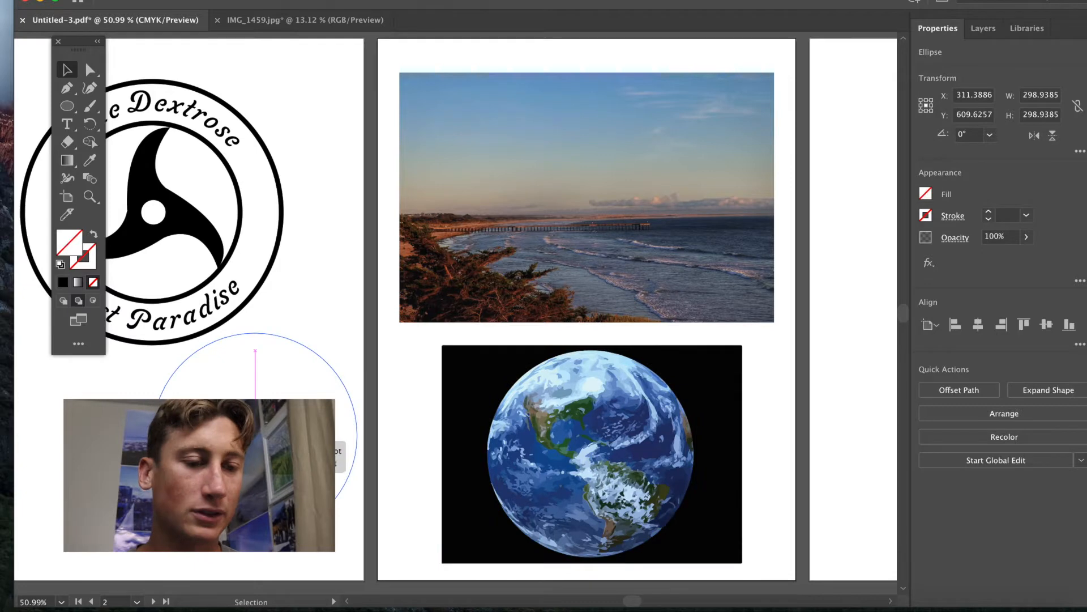
- Place the unfilled circle over the traced globe and use it as a clipping mask to remove the black background
drag(303, 445, 590, 454)
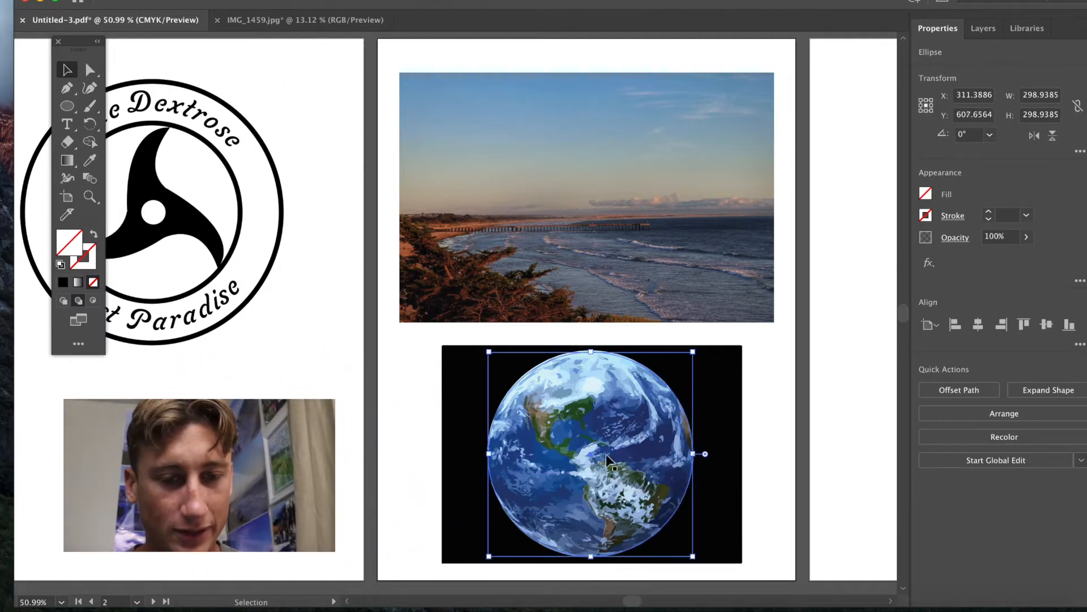
shift+click(724, 473)
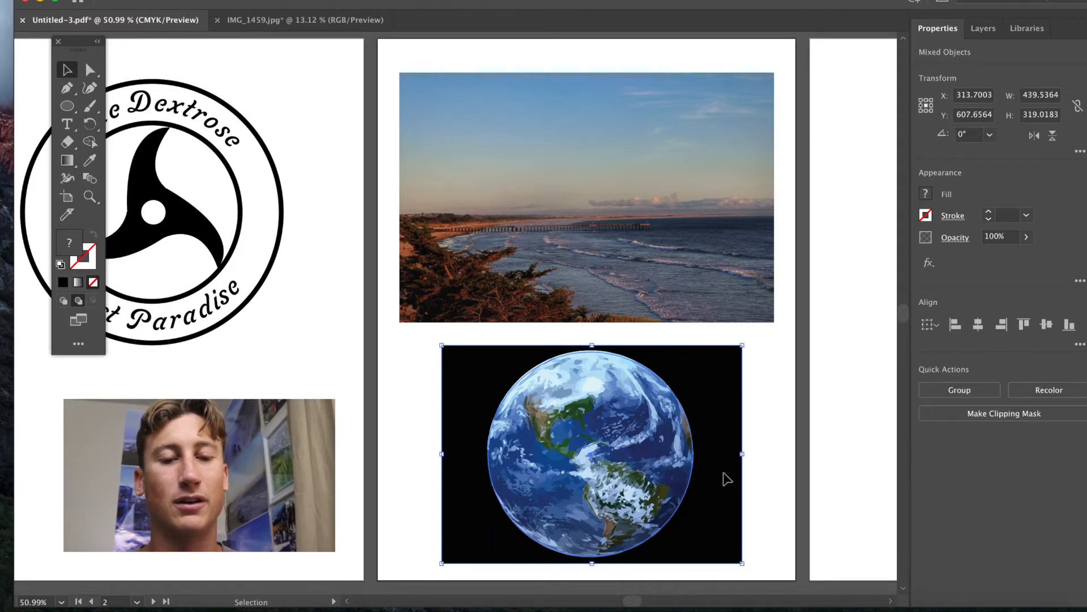
click(1046, 415)
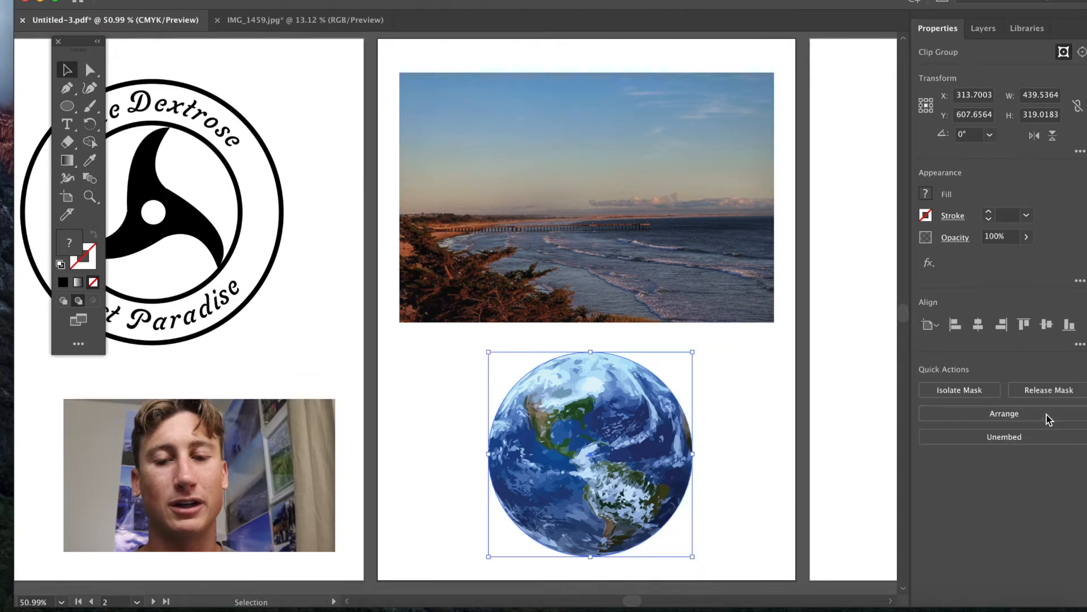
click(784, 460)
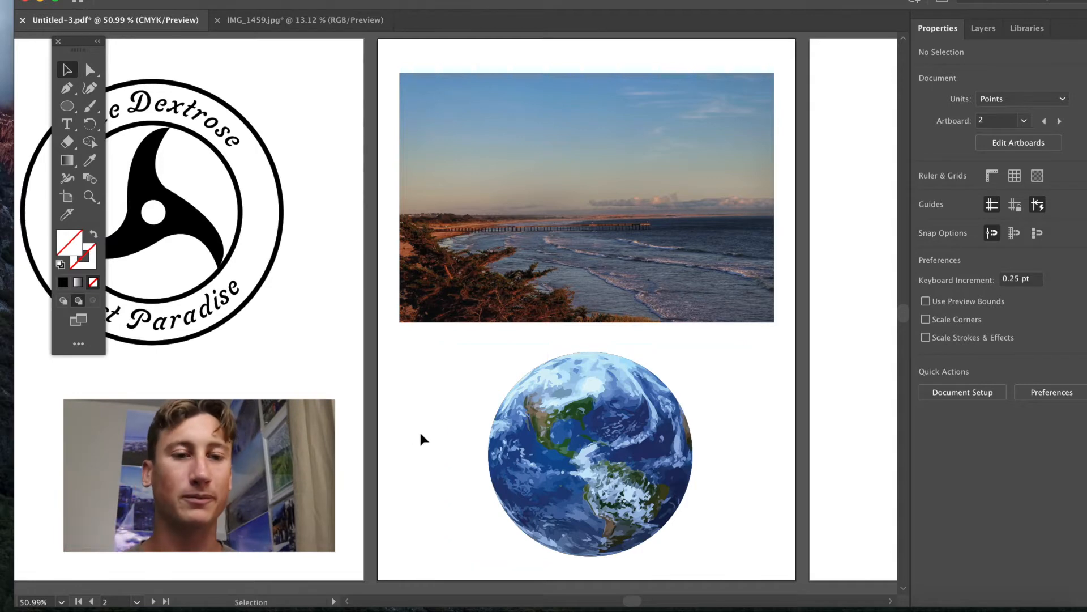
- Move the clipped globe to the first artboard and scale it to about 260 pt to fit inside the logo's inner circle
drag(465, 439, 365, 478)
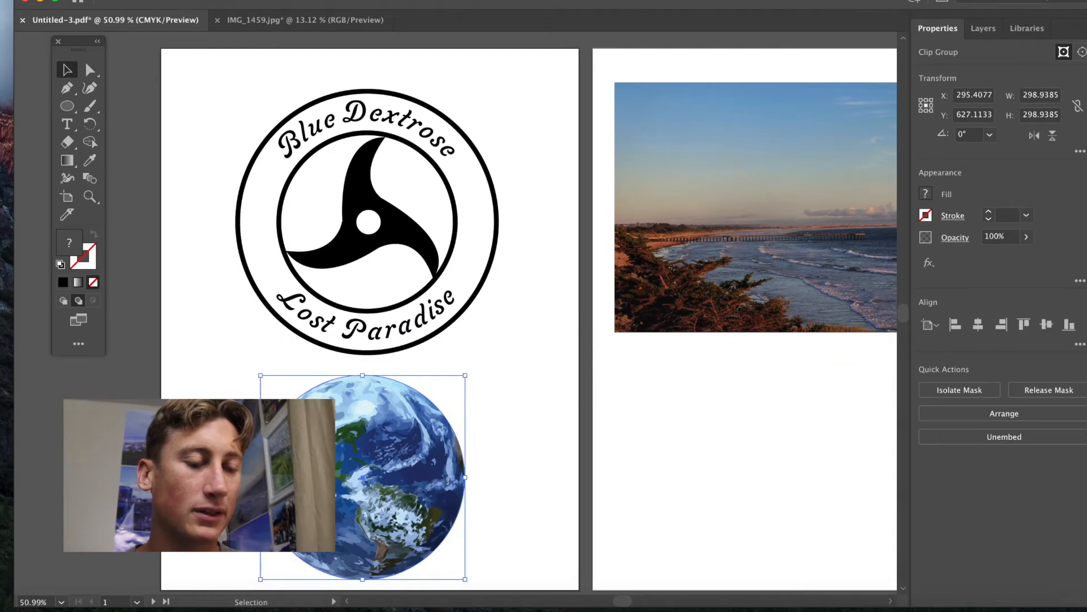
drag(260, 375, 280, 392)
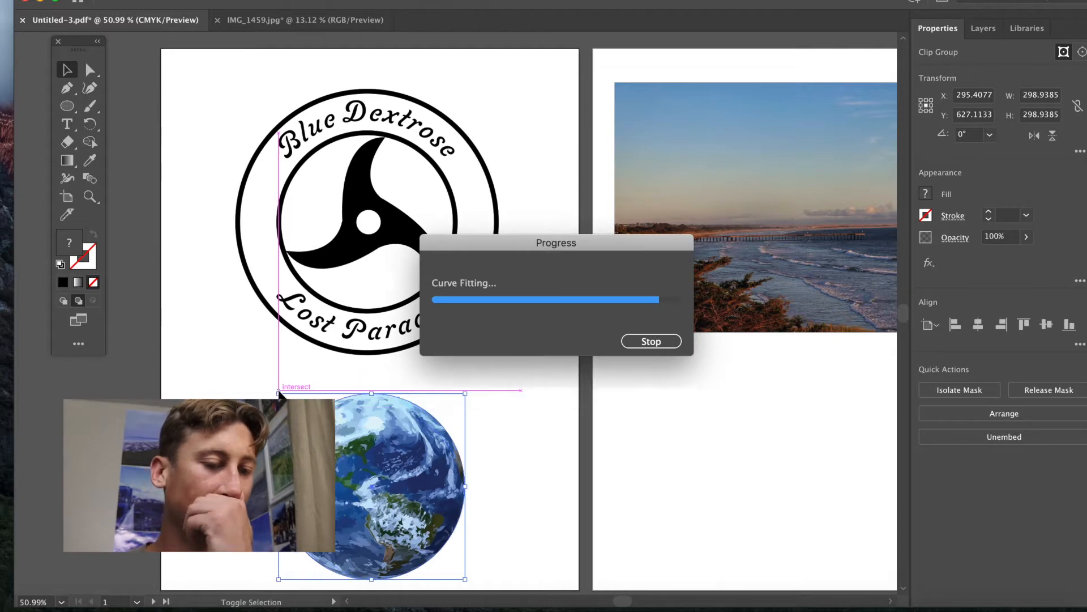
drag(367, 479, 345, 457)
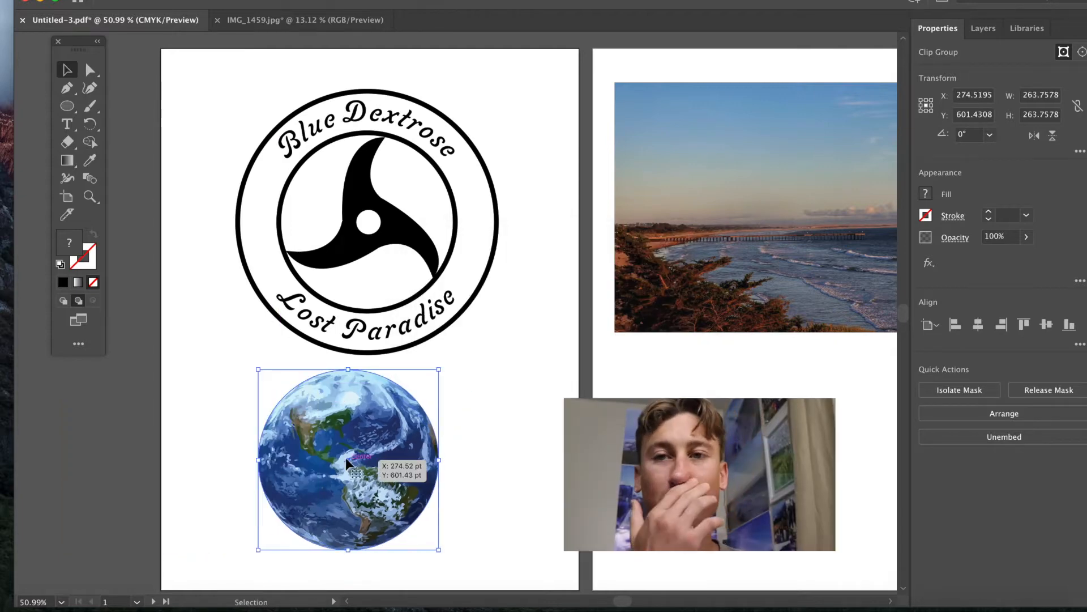
drag(347, 463, 347, 464)
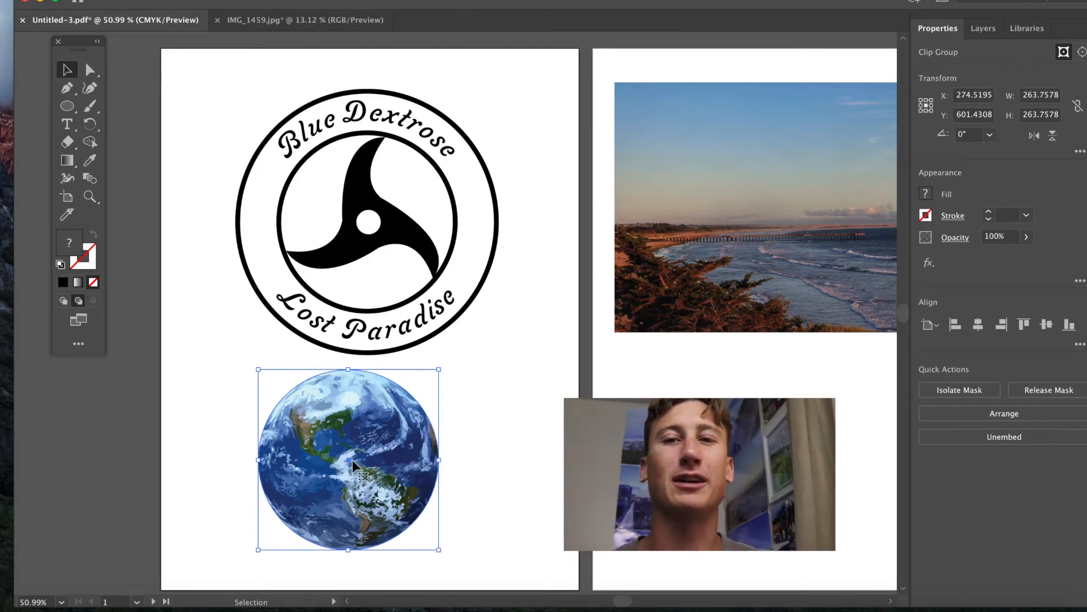
key(super+z)
click(433, 463)
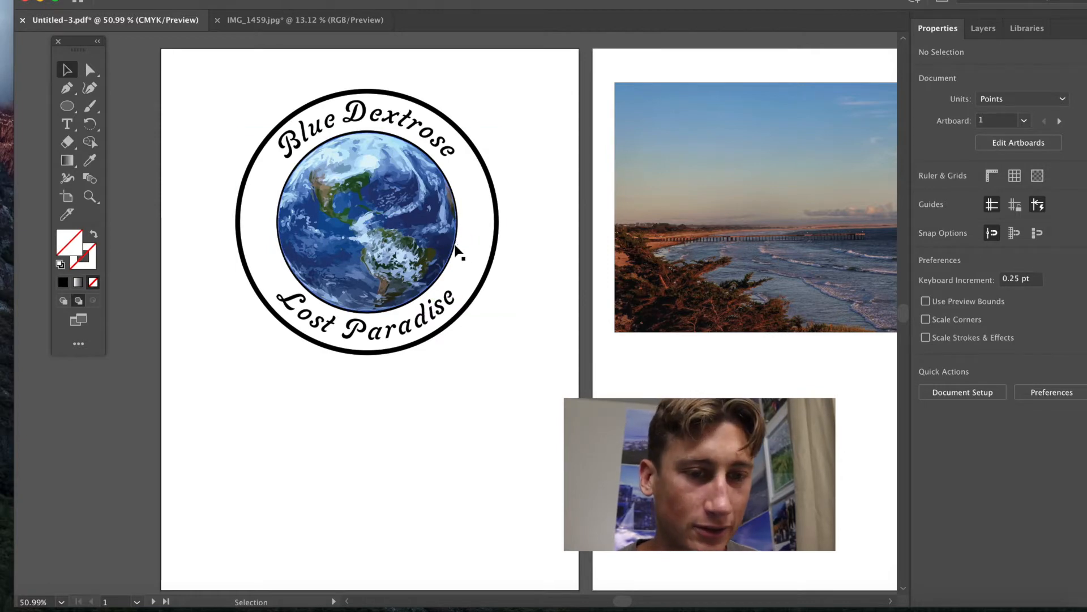
- Send the globe to the back of the stacking order, behind the logo's three-bladed shape
click(432, 247)
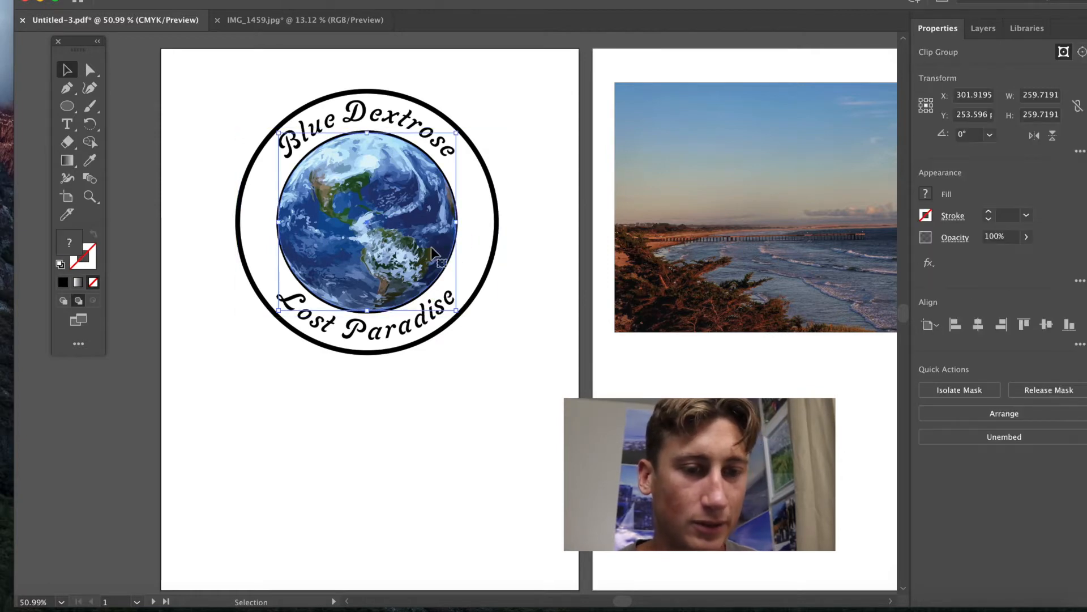
click(1028, 412)
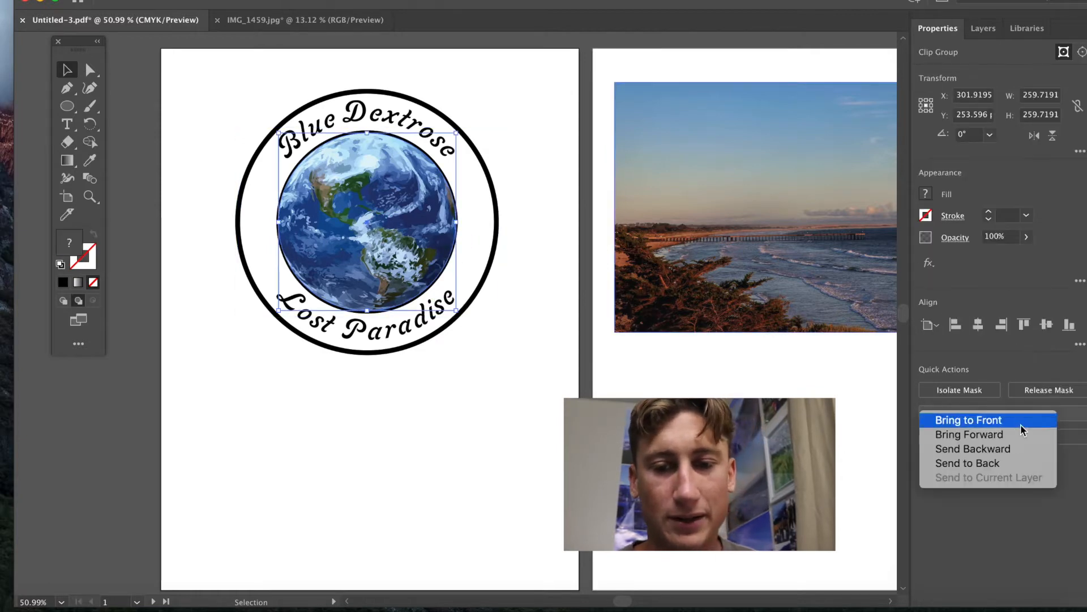
click(1000, 450)
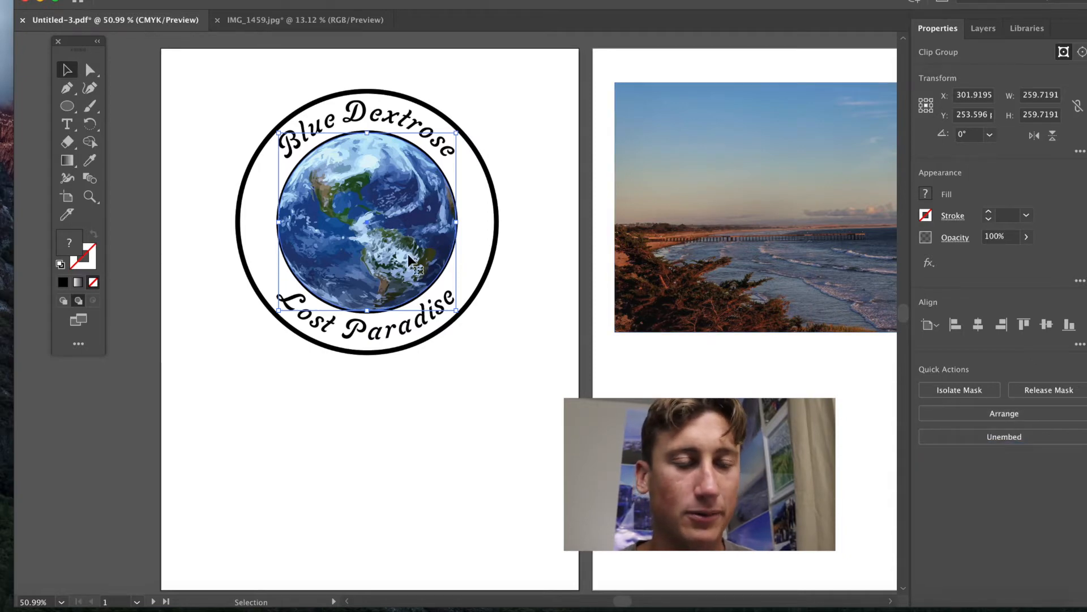
click(996, 413)
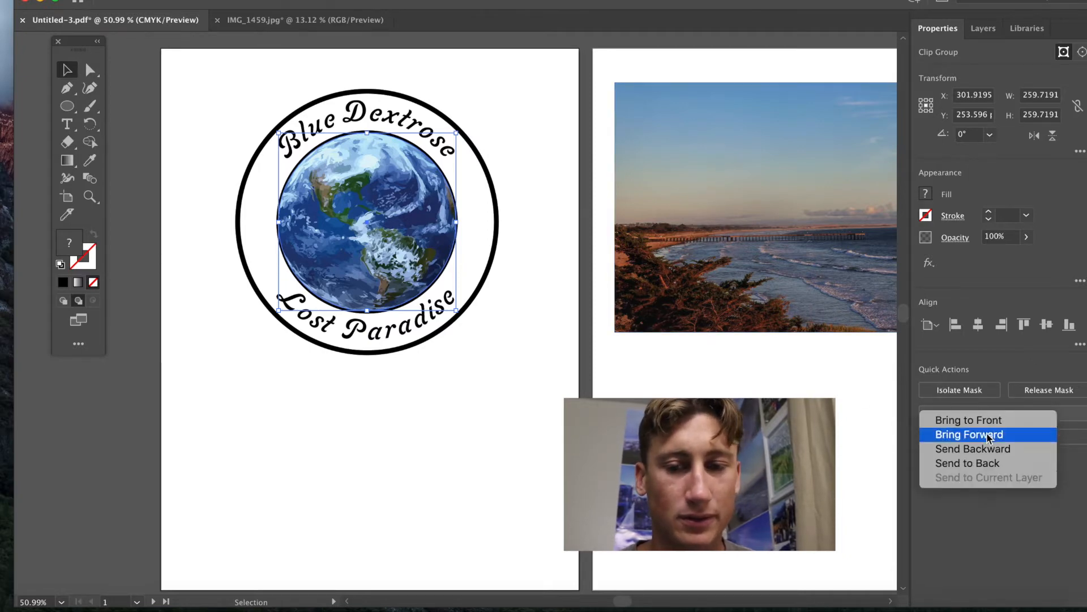
click(983, 463)
click(402, 419)
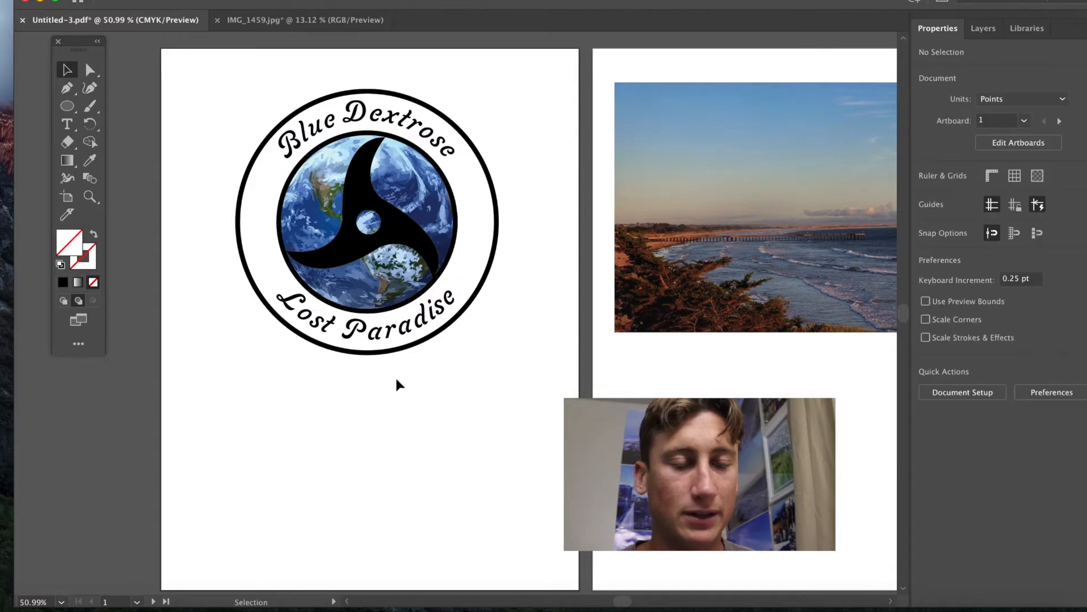
- Change the three-bladed shape's stroke colour to white
scroll(396, 227, up, 3)
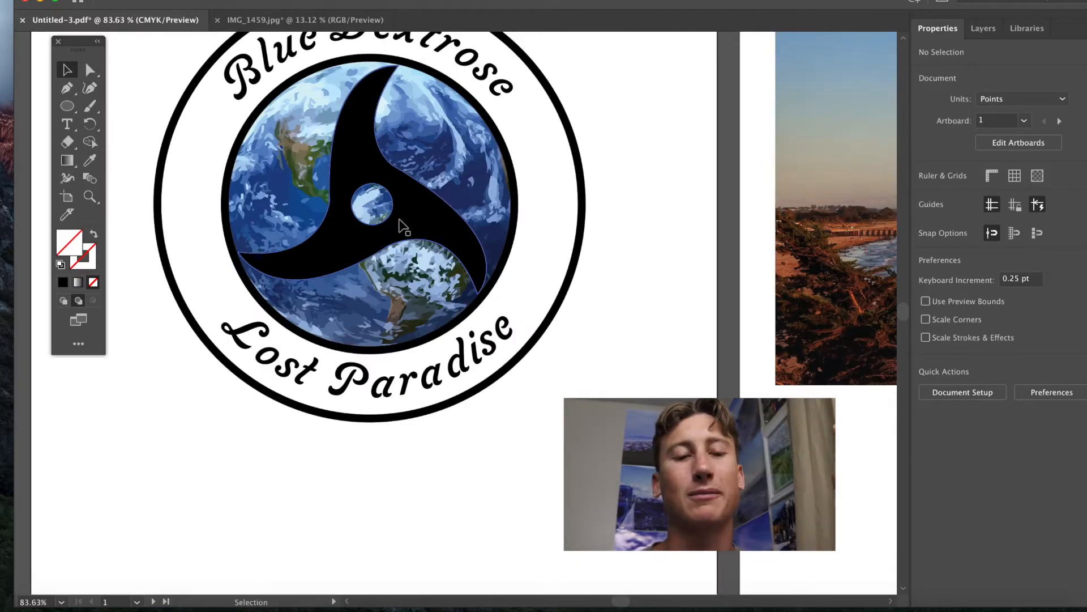
click(402, 226)
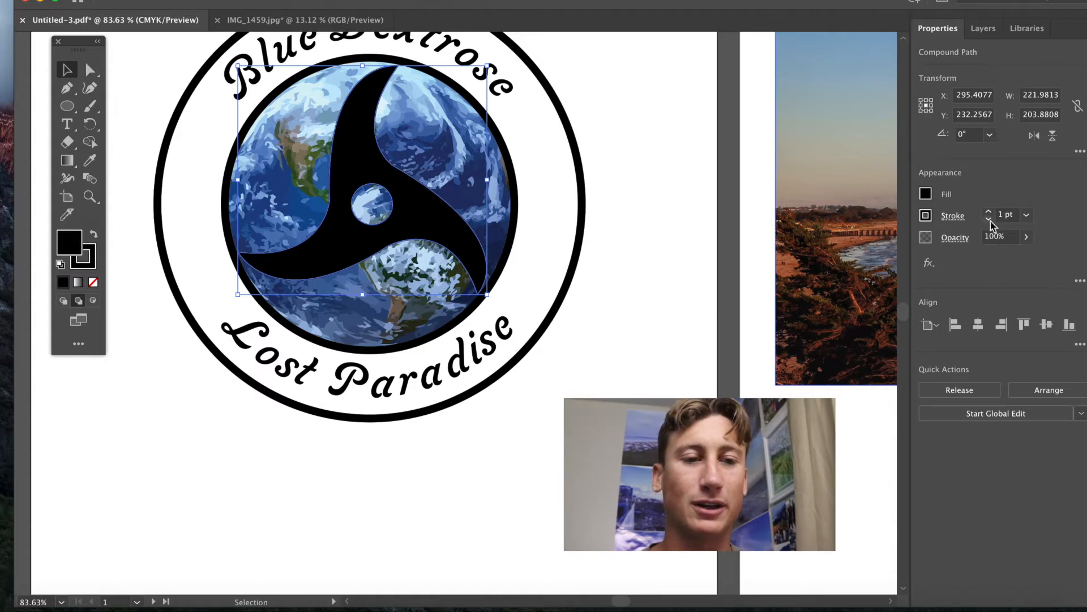
click(926, 215)
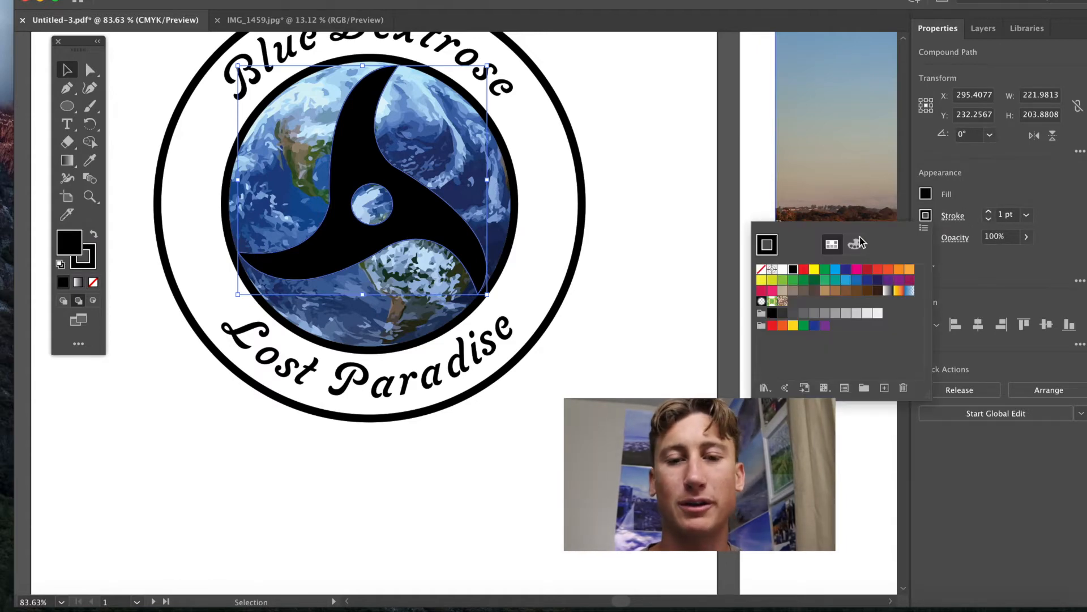
click(781, 271)
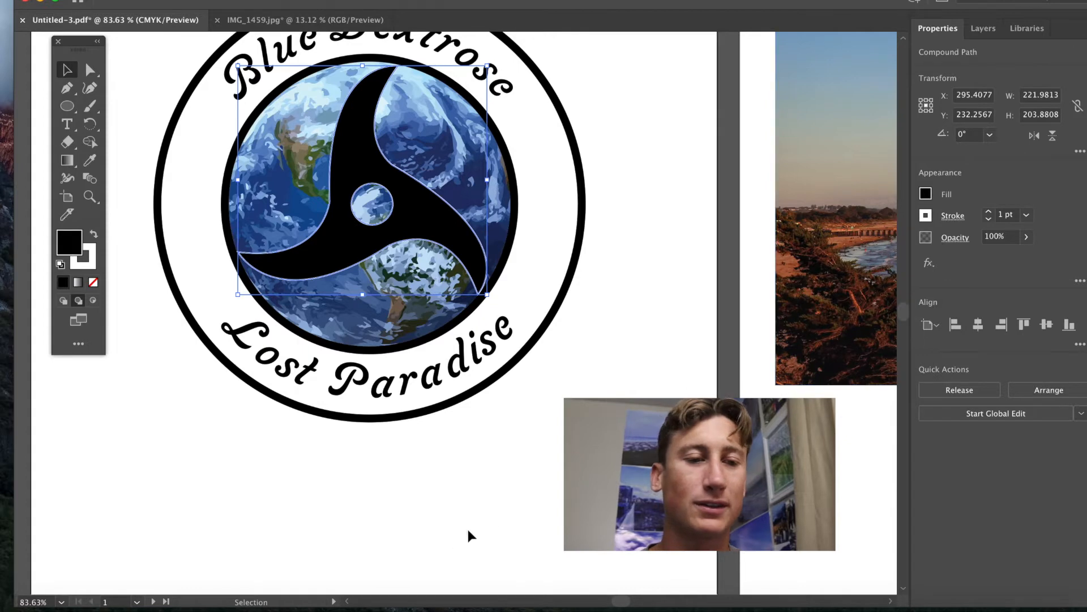
click(488, 520)
scroll(390, 240, down, 2)
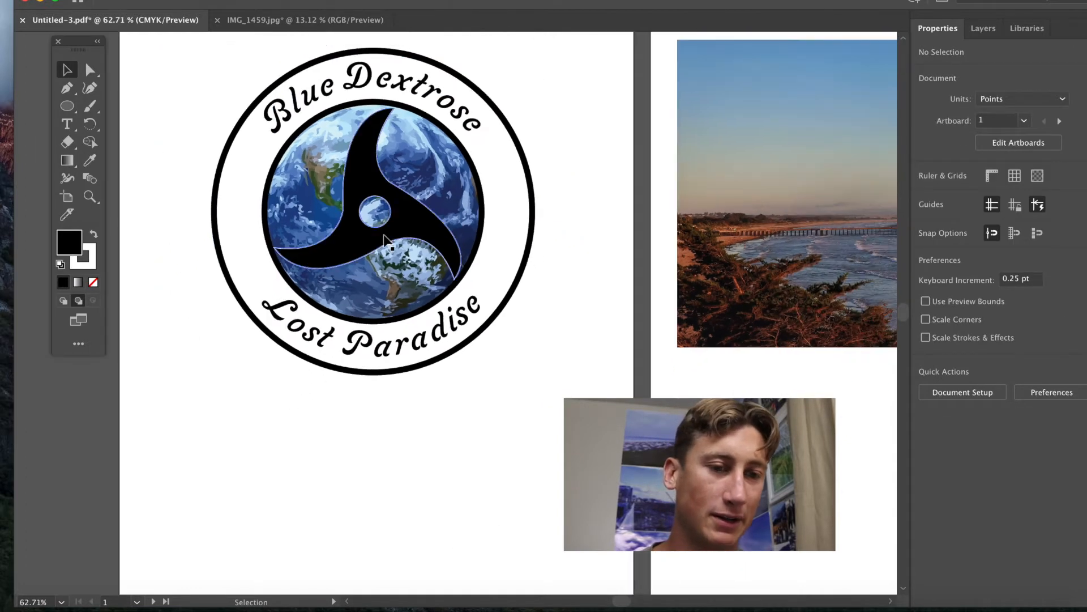
- Image-trace the beach photo on the second artboard with the Low Fidelity Photo preset, accepting the slow-tracing warning
scroll(393, 491, down, 2)
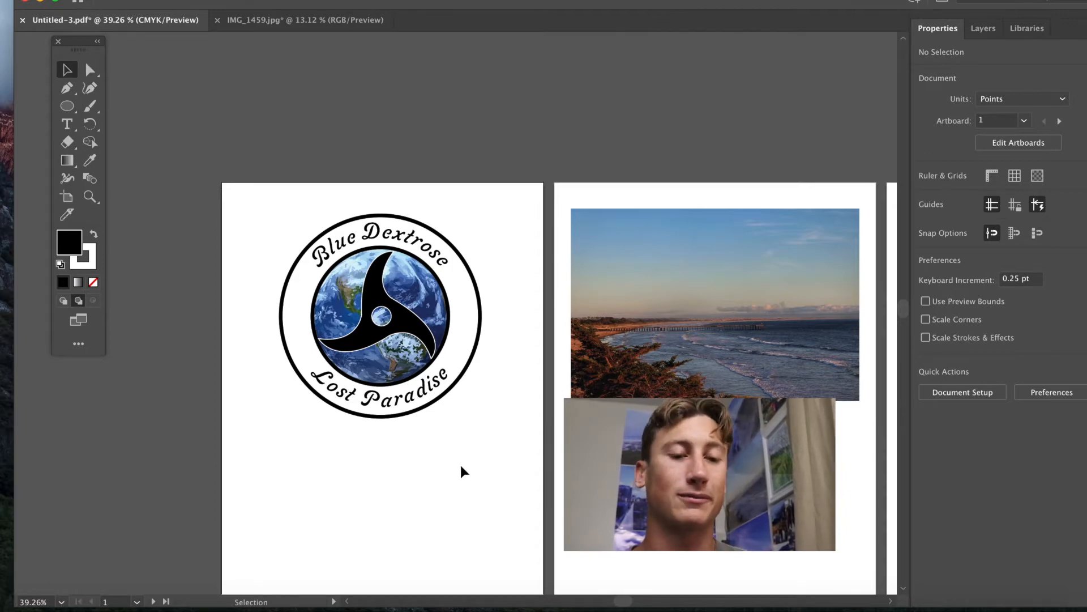
scroll(461, 465, right, 2)
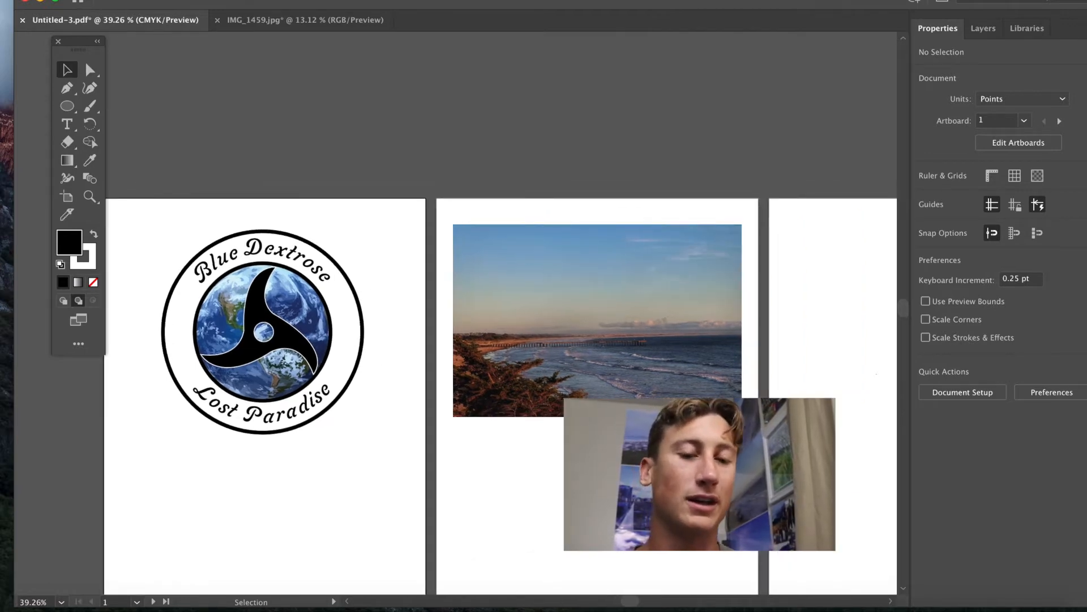
scroll(624, 403, up, 3)
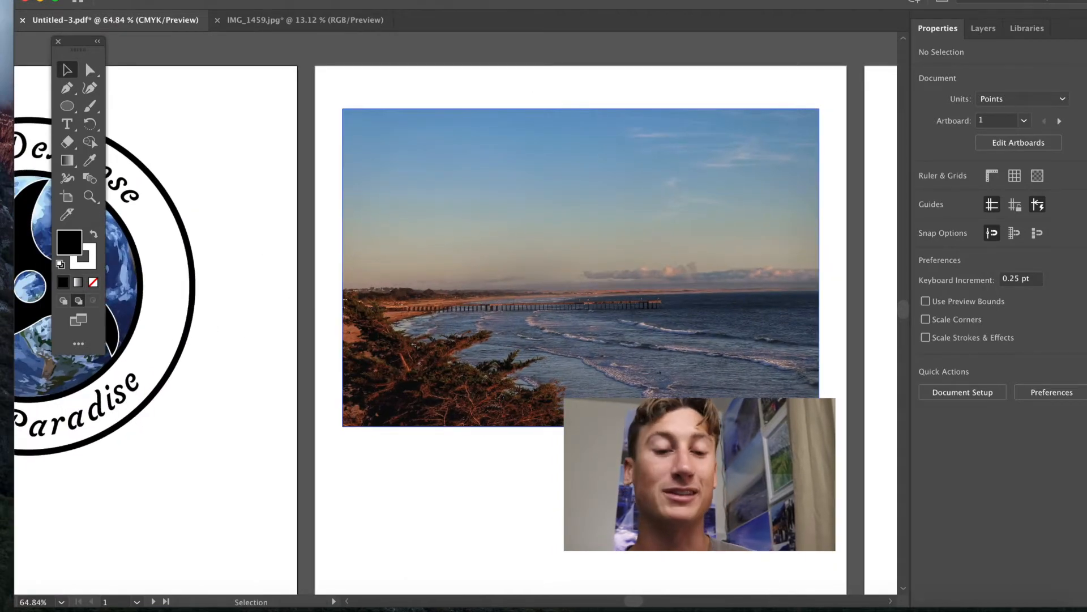
scroll(651, 419, down, 2)
click(629, 408)
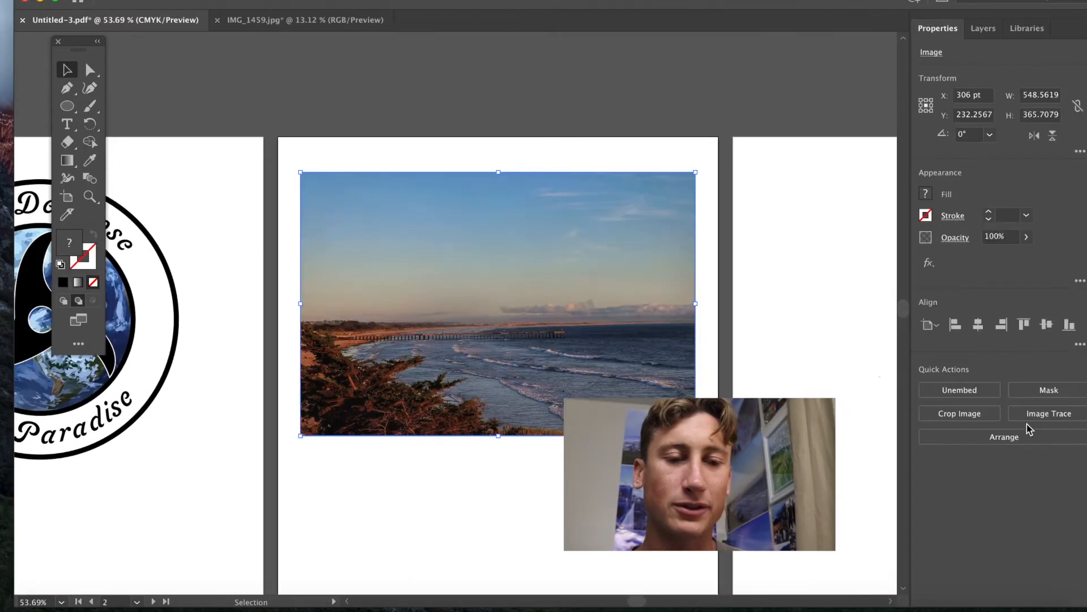
click(1037, 419)
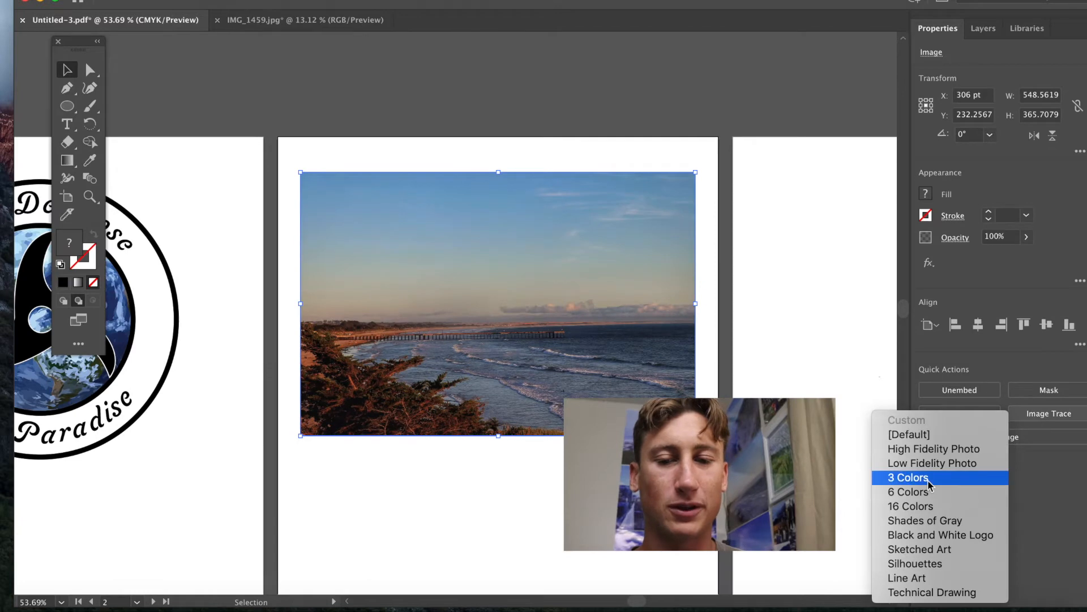
click(932, 463)
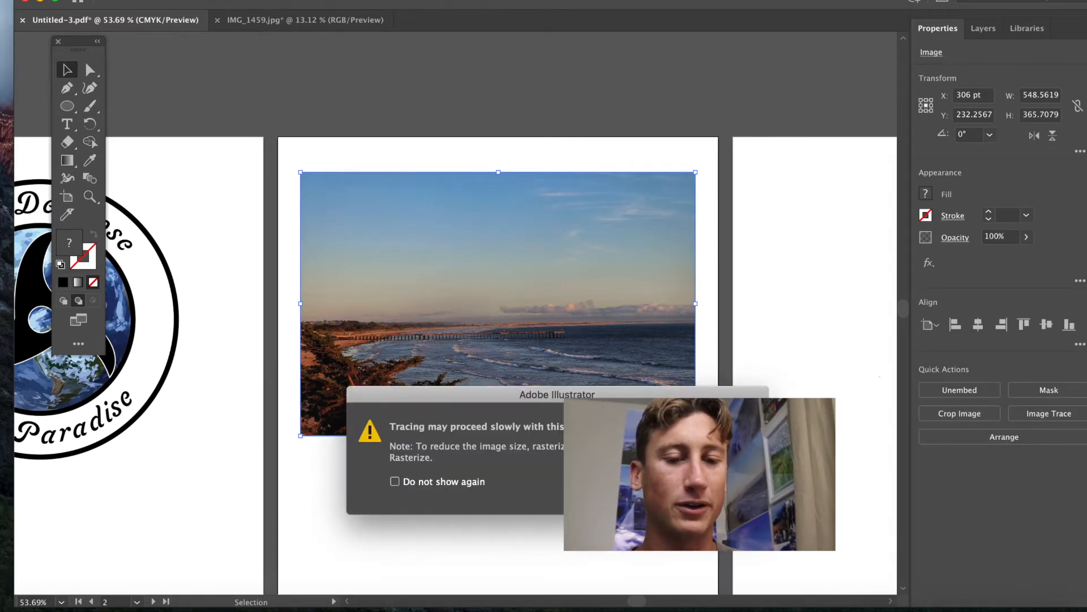
key(Return)
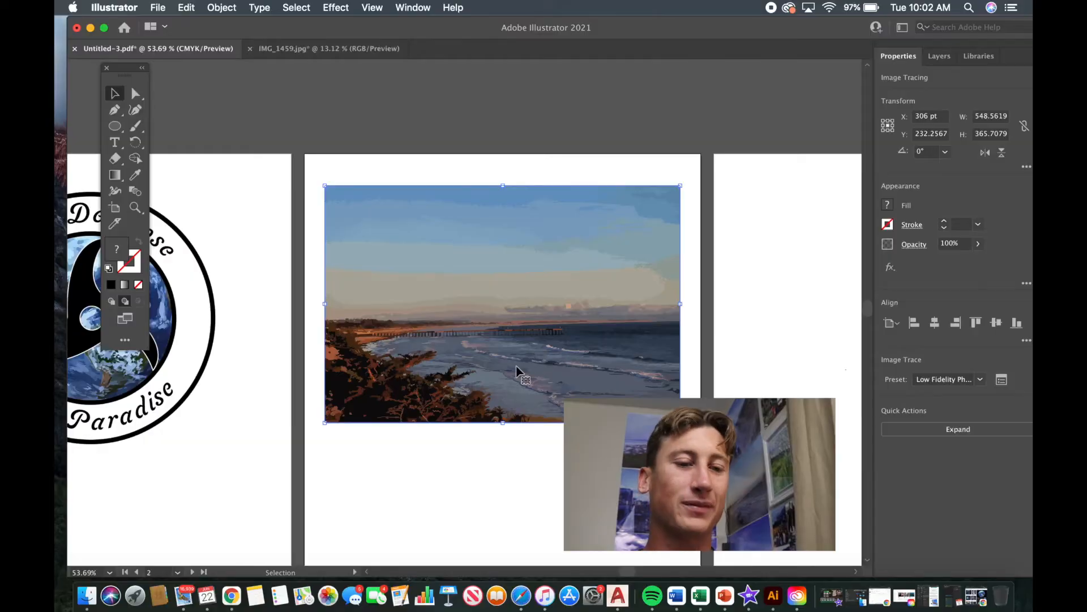
- Draw a rectangle about 549 by 366 pt matching the traced beach photo's outline, and shift it slightly upward
scroll(517, 374, up, 5)
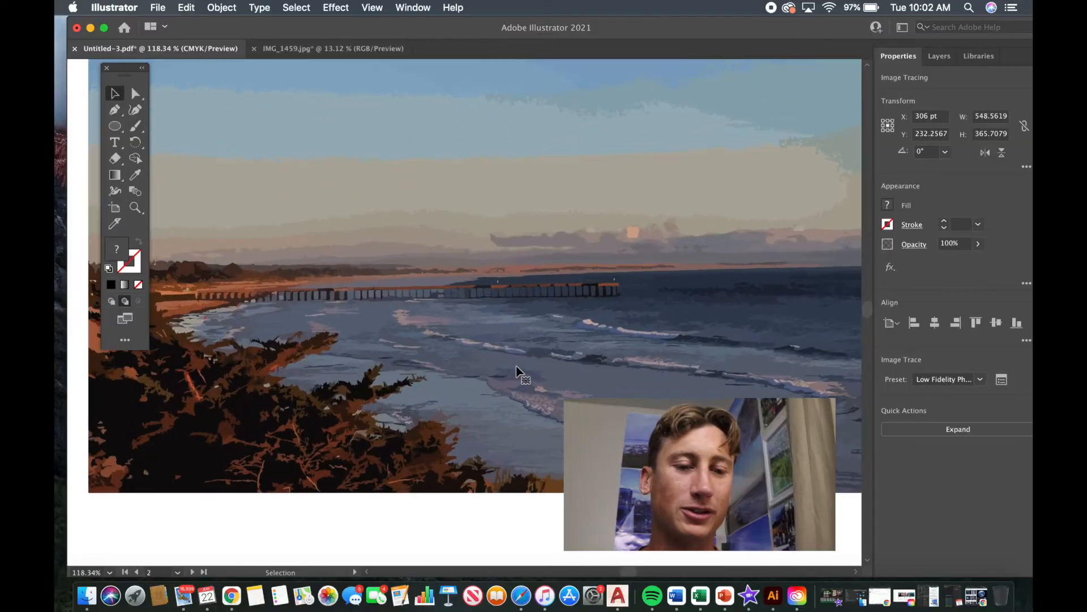
scroll(516, 386, up, 2)
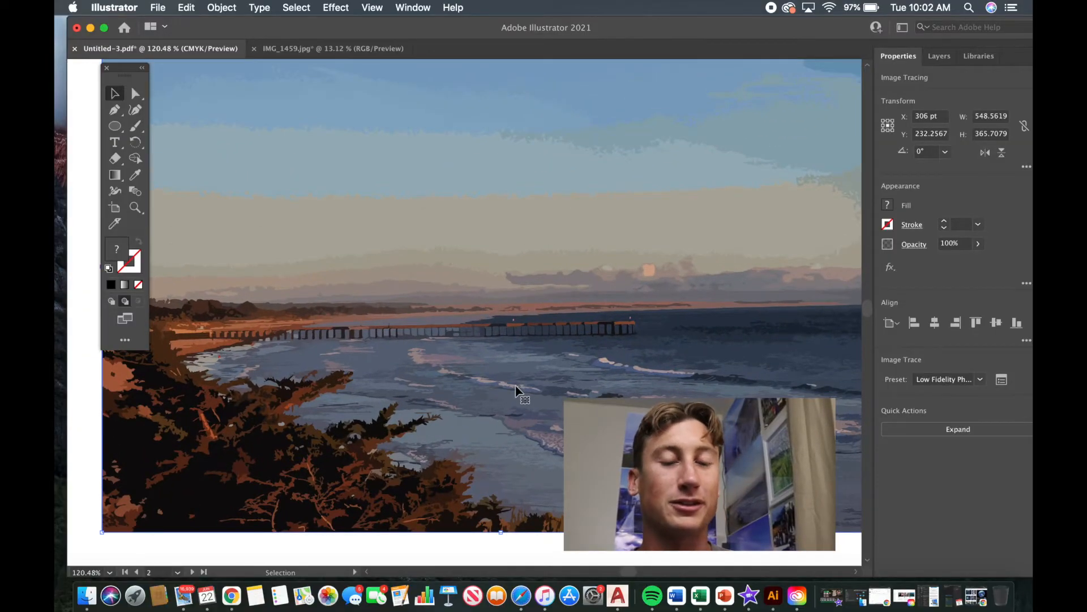
scroll(517, 391, down, 2)
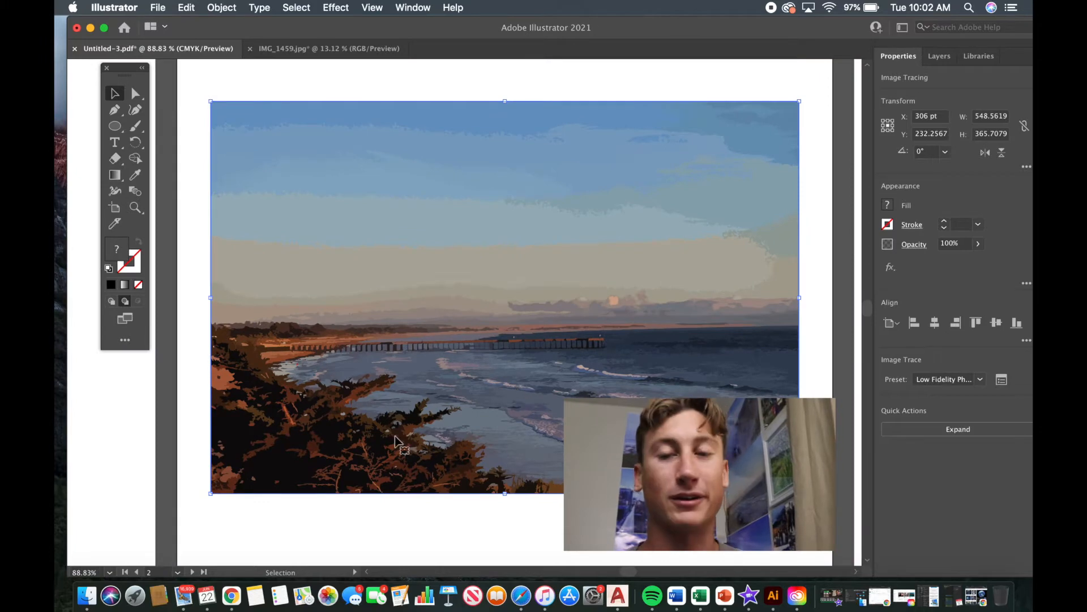
scroll(395, 440, down, 4)
scroll(396, 440, down, 3)
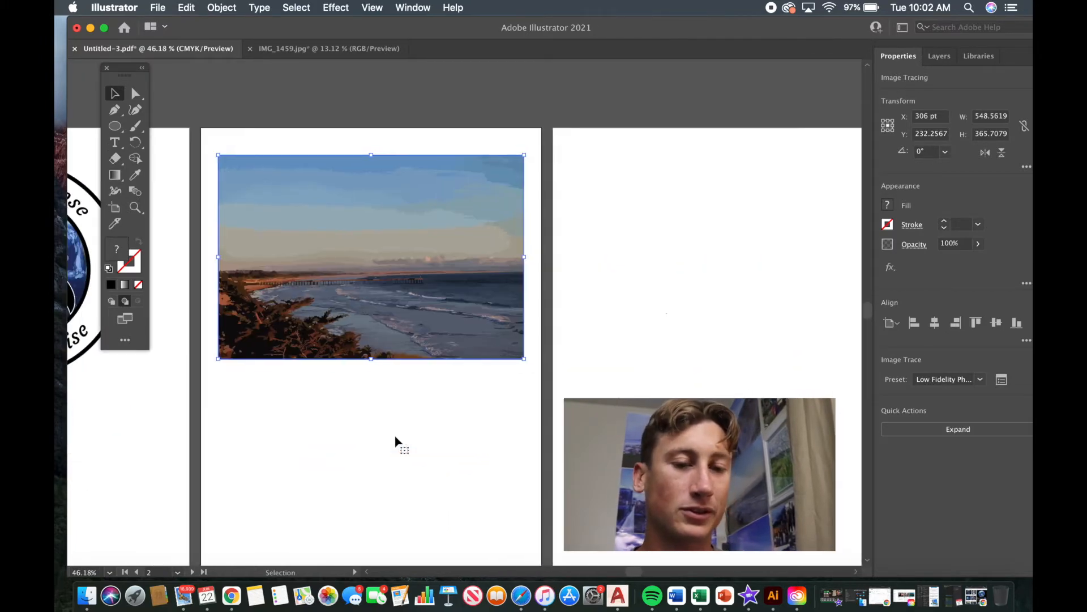
click(395, 440)
click(115, 127)
drag(120, 134, 148, 134)
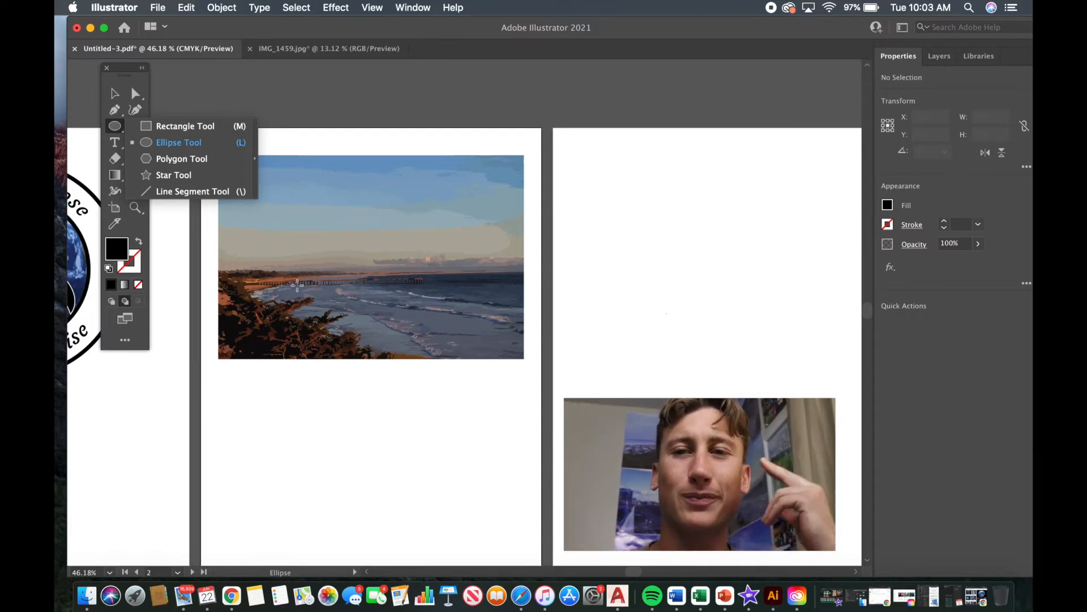
click(149, 128)
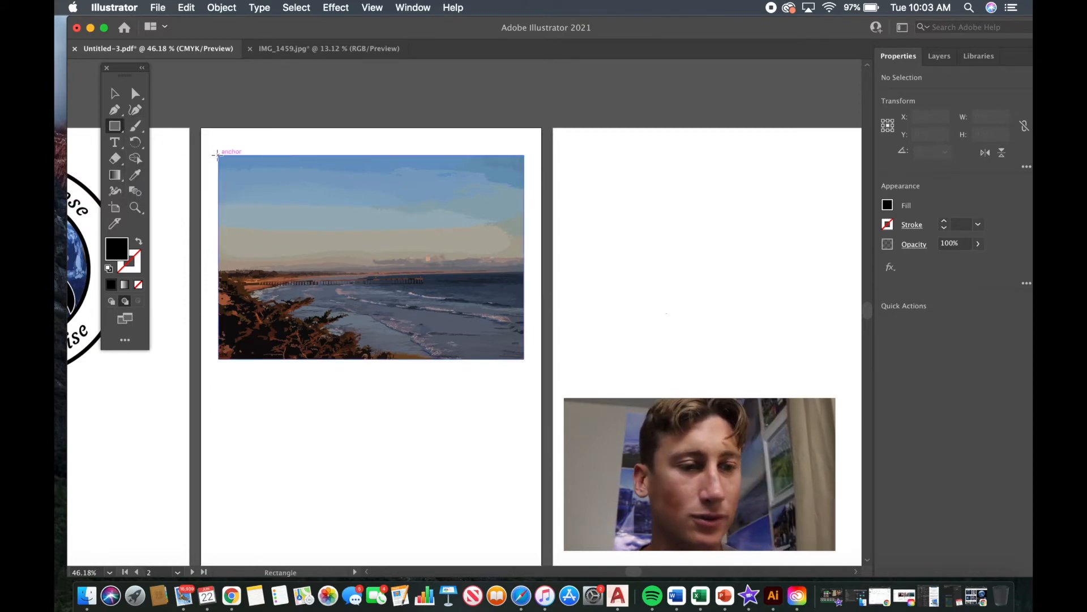
drag(218, 155, 525, 359)
mouse_move(348, 230)
mouse_down()
mouse_move(405, 226)
mouse_move(355, 212)
mouse_up()
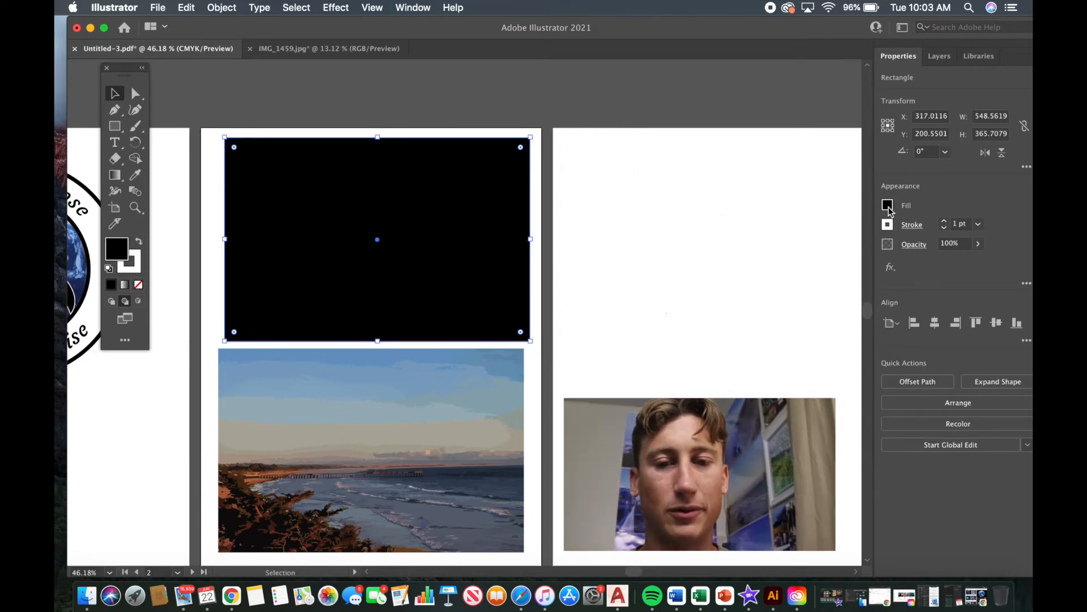
- Remove the rectangle's fill and round its corners into an arch, with large top corners and slightly rounded bottom corners
click(888, 206)
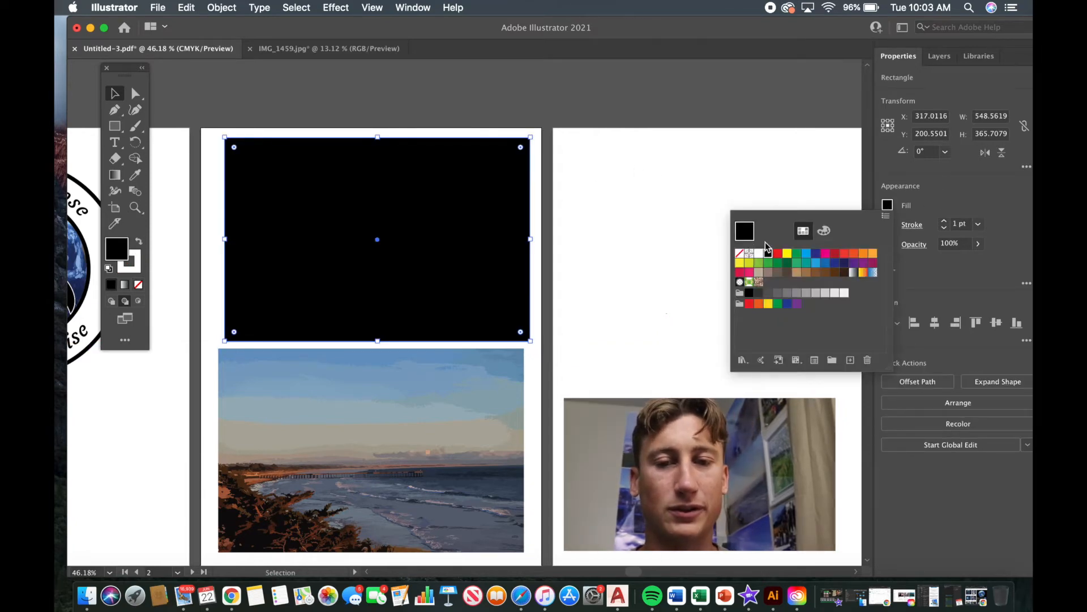
click(740, 254)
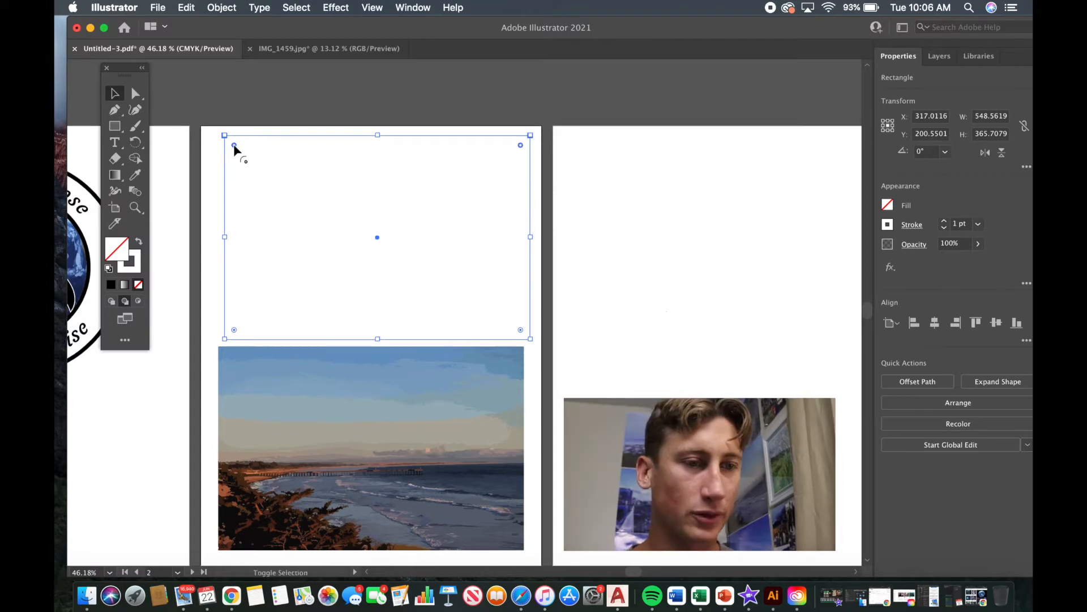
drag(235, 146, 397, 218)
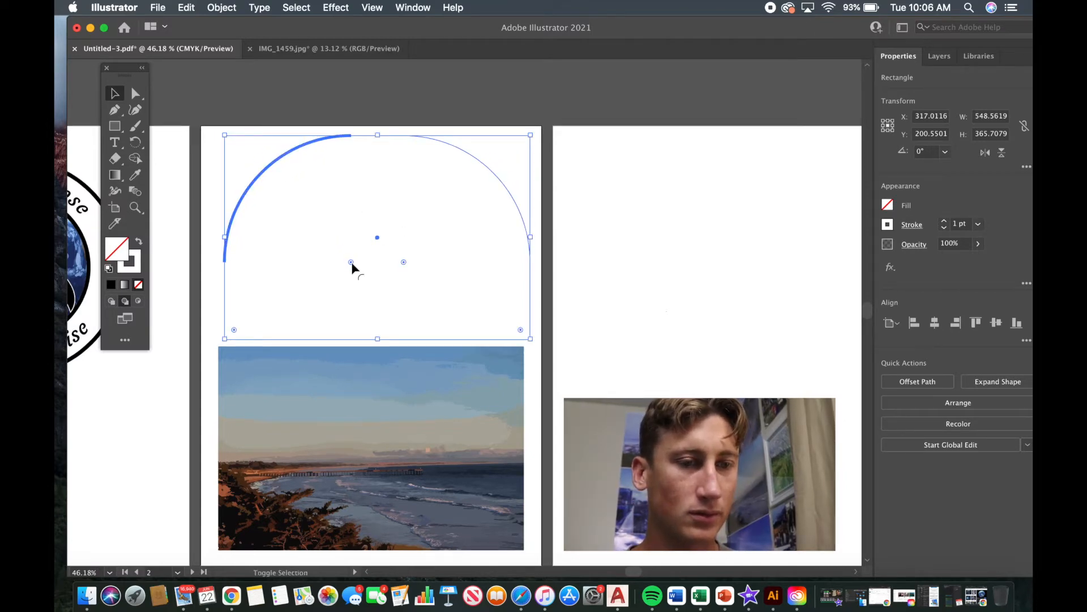
drag(352, 264, 392, 263)
click(611, 279)
drag(611, 278, 360, 237)
scroll(379, 239, down, 3)
scroll(379, 238, left, 2)
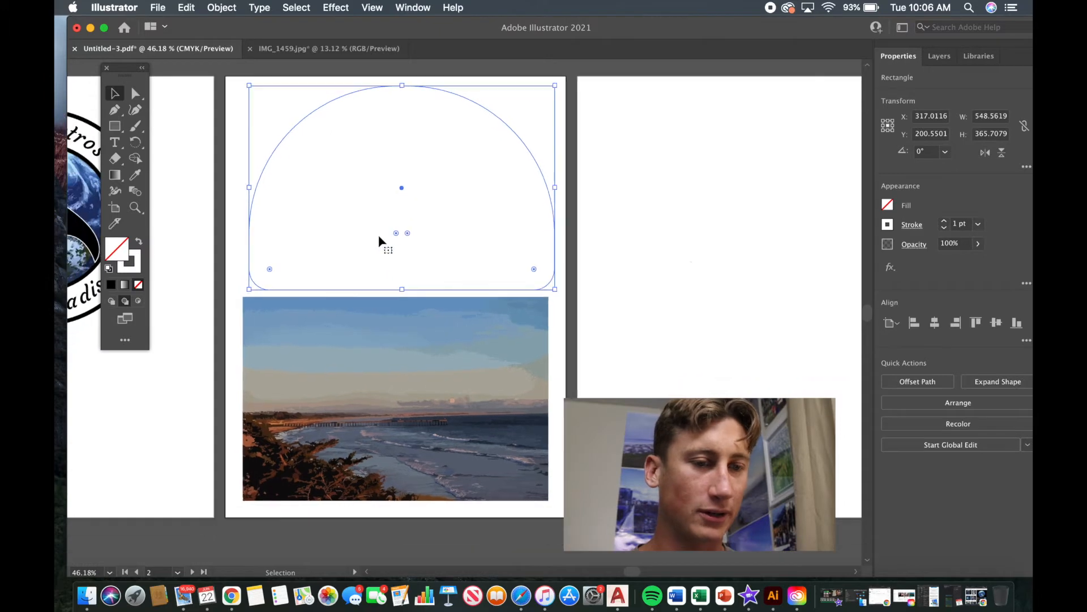
- Move the arch onto the traced beach photo so that their outer edges line up
drag(409, 184, 394, 397)
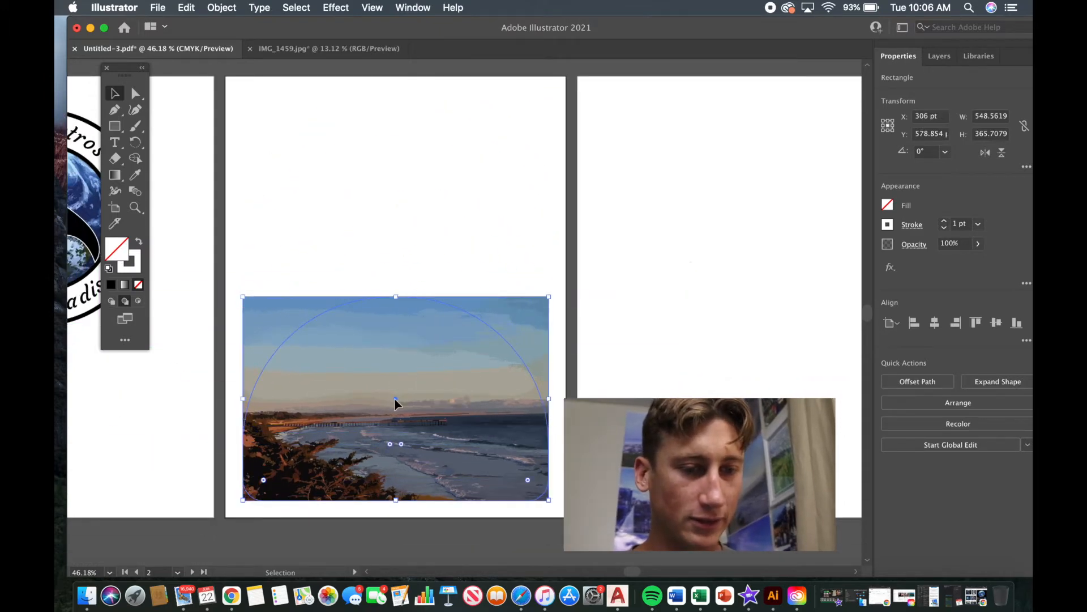
scroll(394, 398, down, 2)
scroll(394, 398, left, 1)
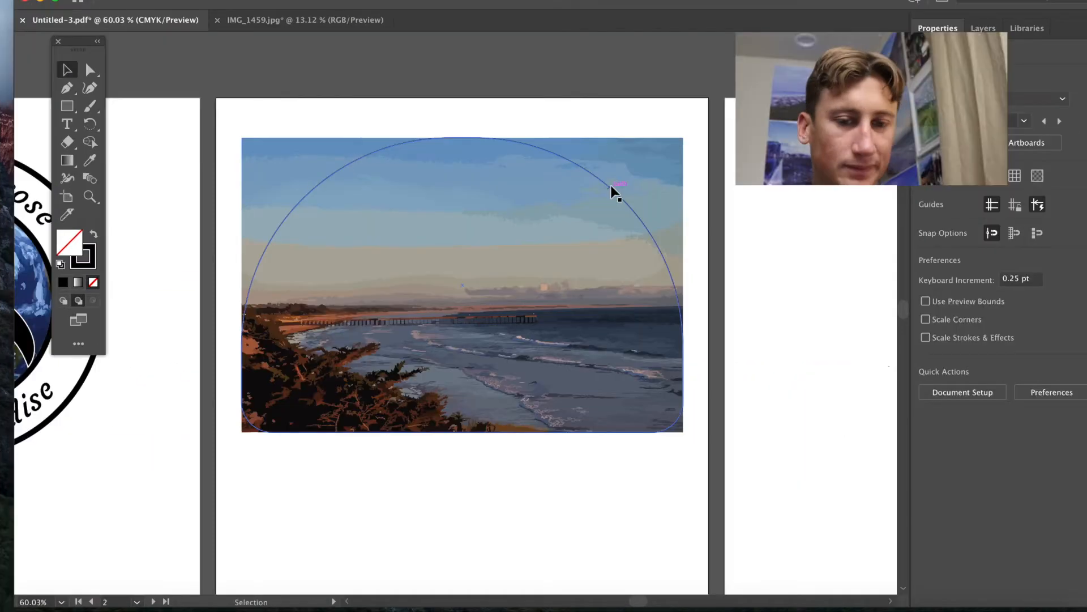
- Try clipping the traced beach photo with the arch by making a clipping mask from both
click(611, 185)
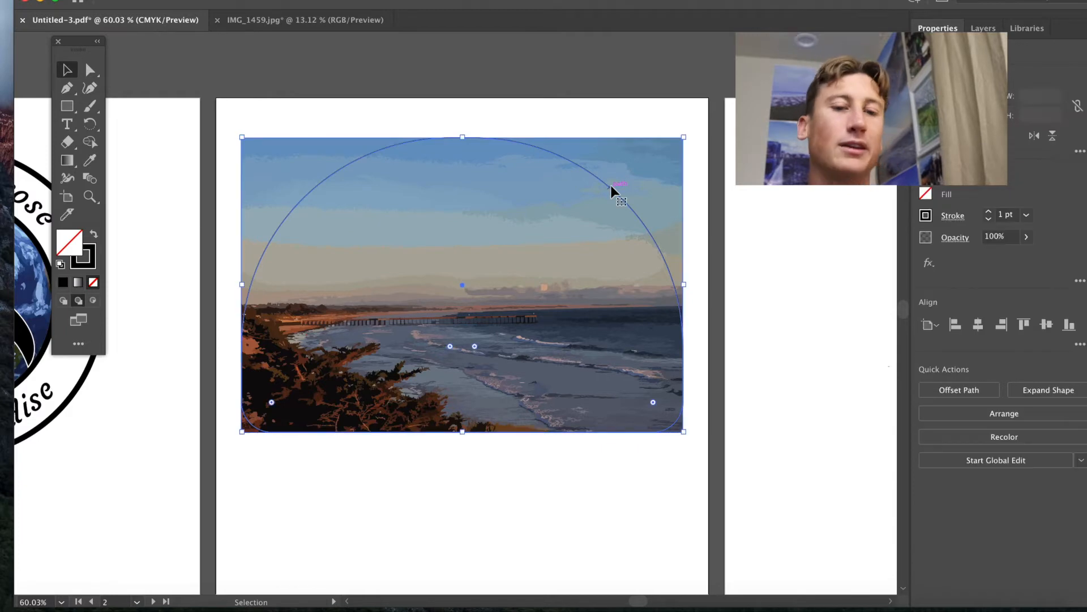
shift+click(655, 171)
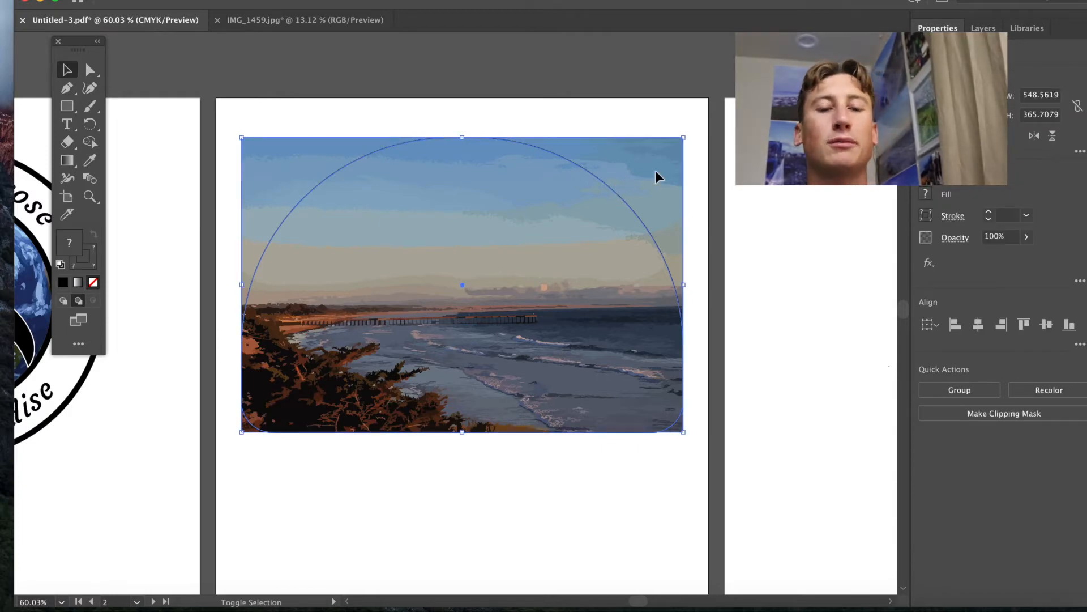
click(990, 415)
click(434, 519)
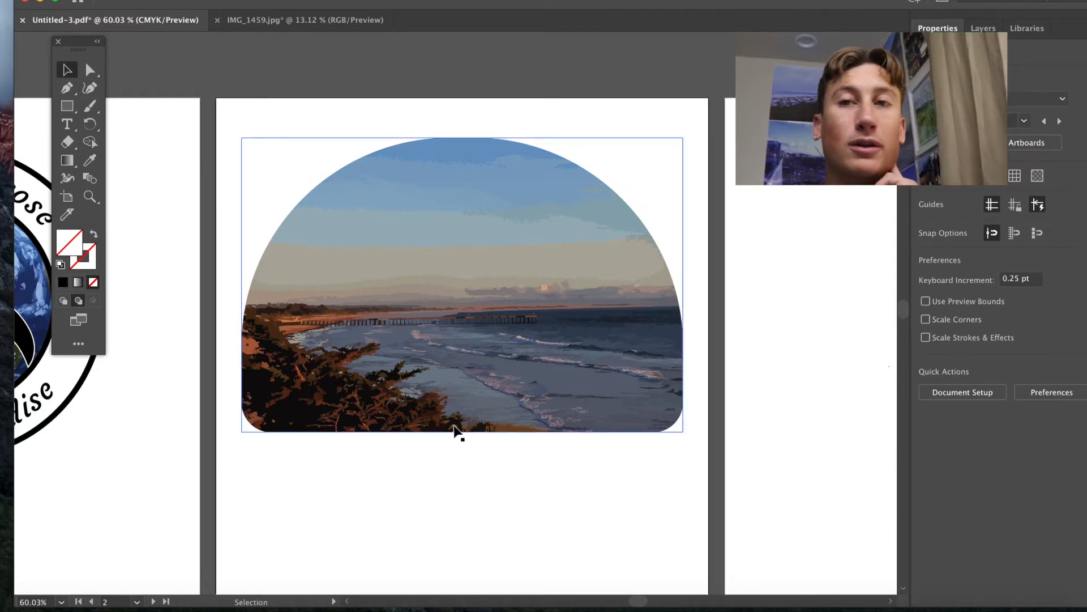
- Undo the clipping mask and move the beach photo and arch together slightly down the second artboard
scroll(456, 433, down, 2)
scroll(457, 439, down, 1)
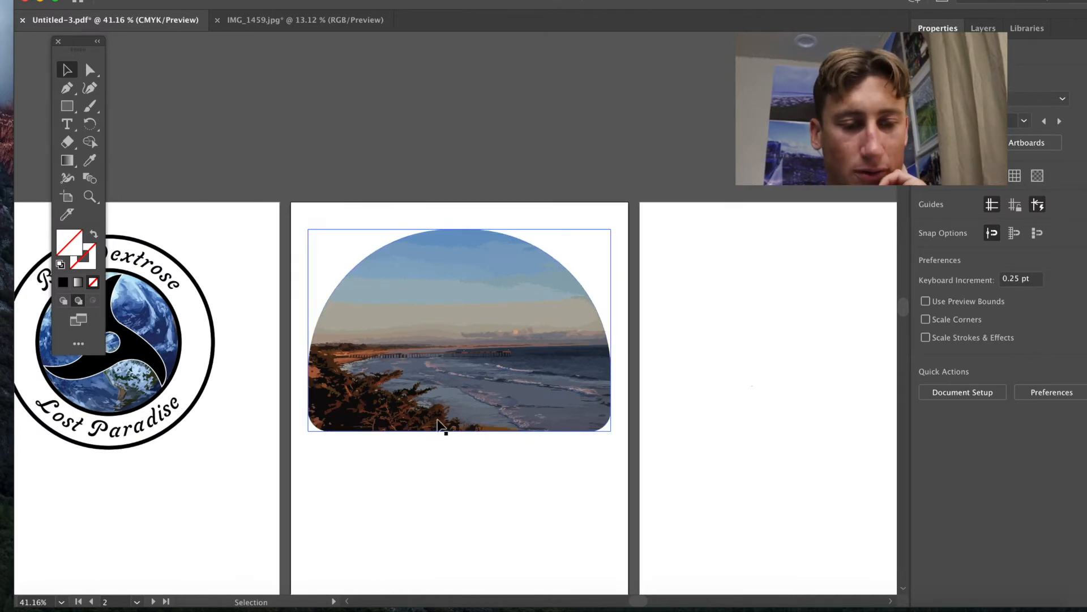
drag(459, 333, 459, 361)
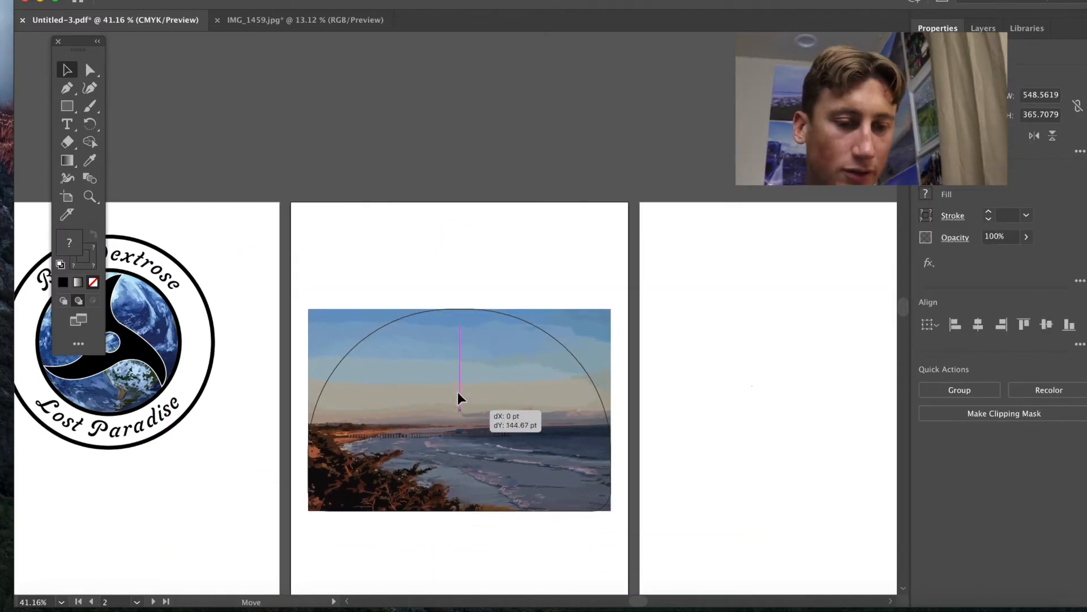
click(458, 518)
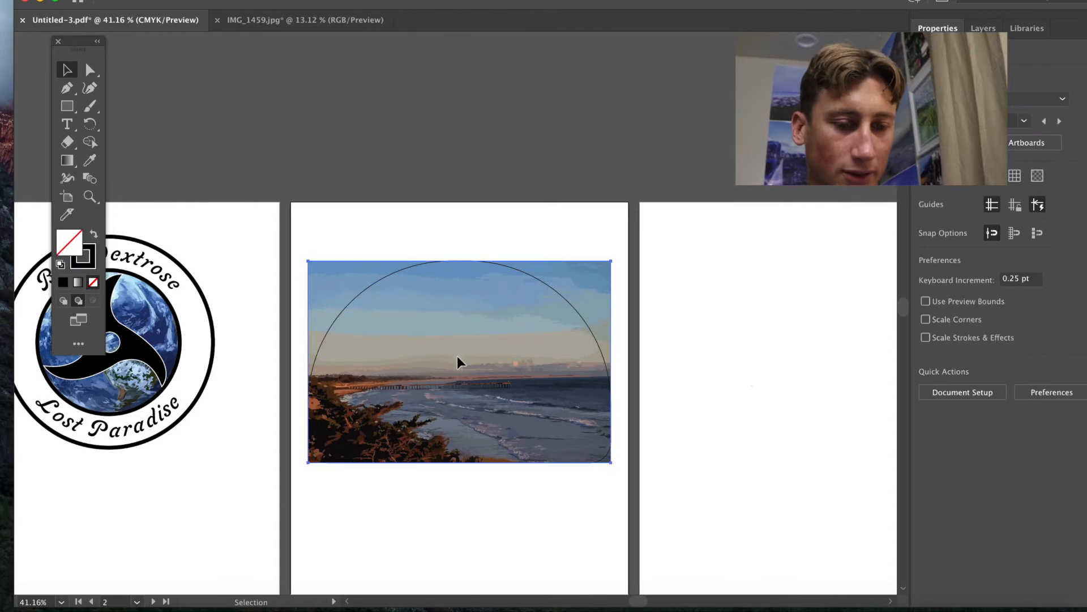
- Duplicate the arch on the third artboard, leaving one copy low there and placing the other back over the beach photo
click(458, 357)
drag(458, 362, 772, 342)
scroll(782, 475, right, 5)
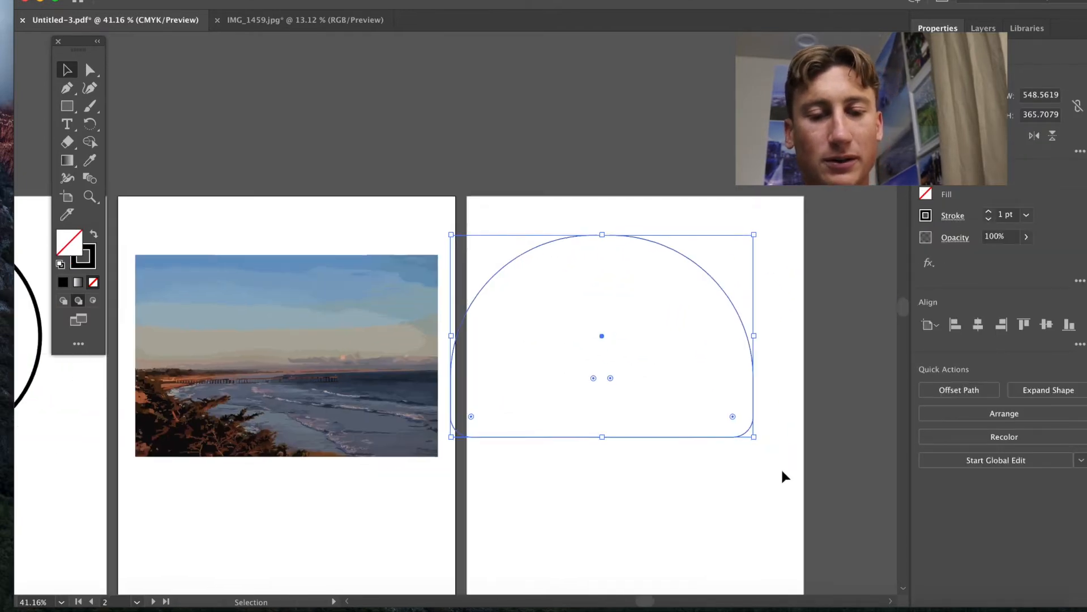
drag(592, 334, 616, 495)
click(610, 338)
click(716, 292)
drag(592, 336, 277, 358)
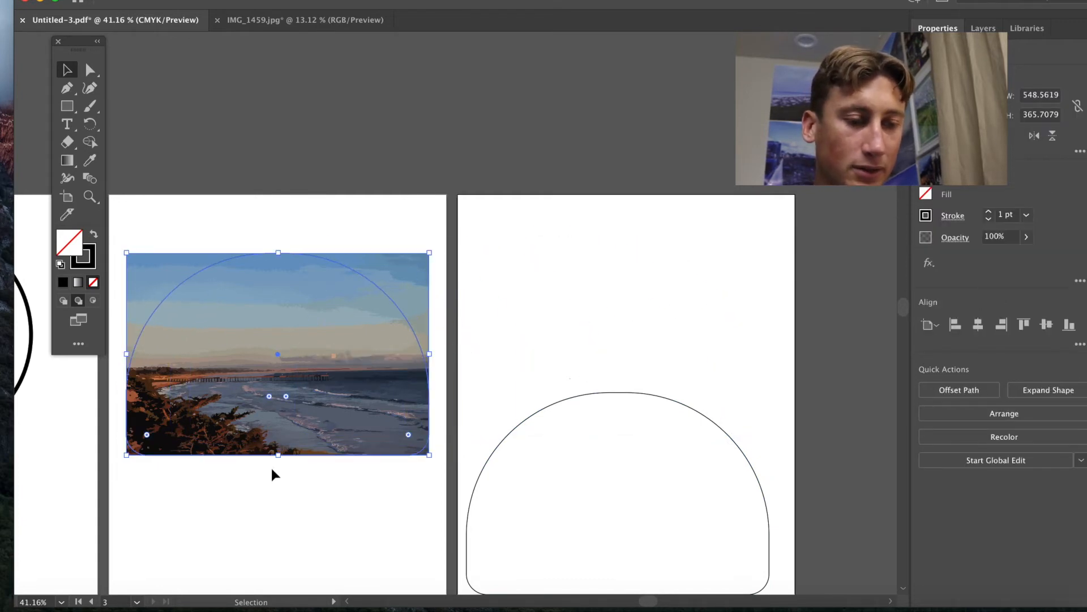
- Clip the traced beach photo to the arch with a clipping mask
scroll(271, 470, left, 2)
scroll(272, 471, up, 1)
shift+click(440, 291)
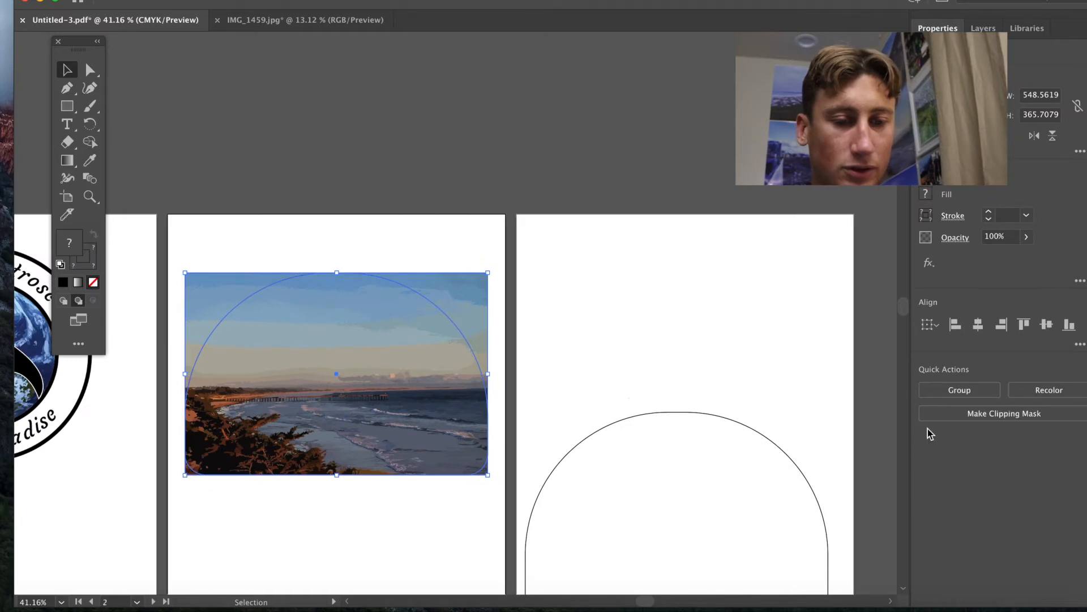
click(970, 415)
click(371, 535)
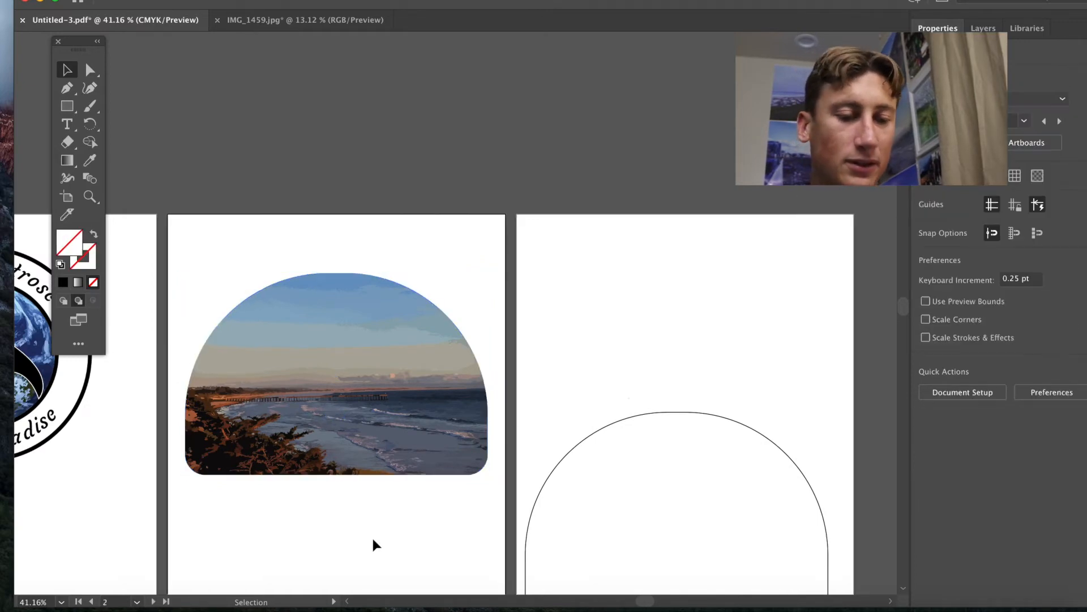
- Move the spare arch on the third artboard up to the top of the page
scroll(373, 538, down, 3)
scroll(373, 539, left, 2)
scroll(373, 538, right, 2)
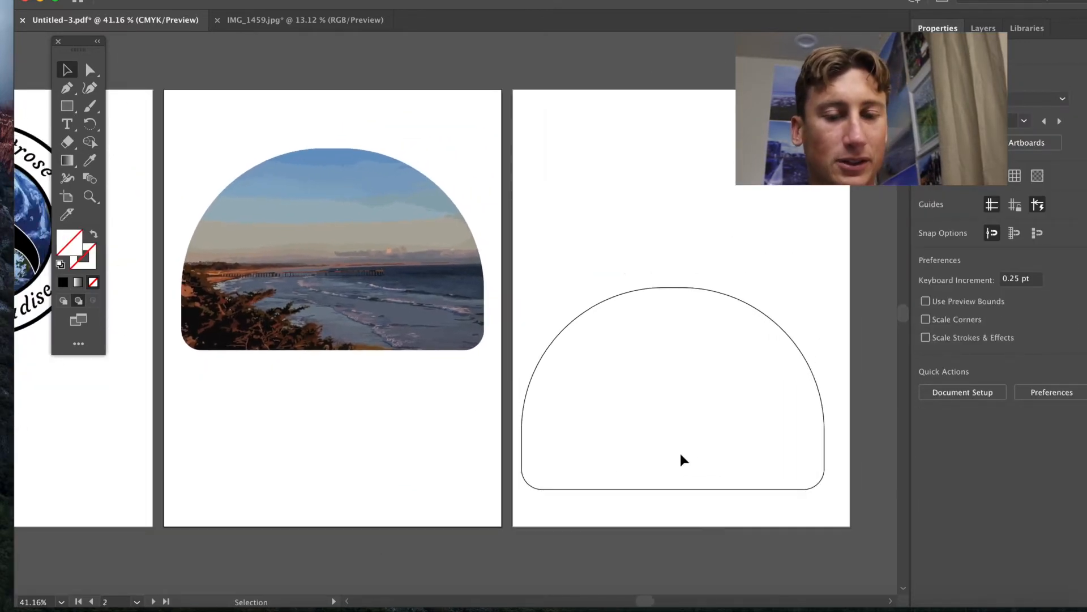
click(667, 489)
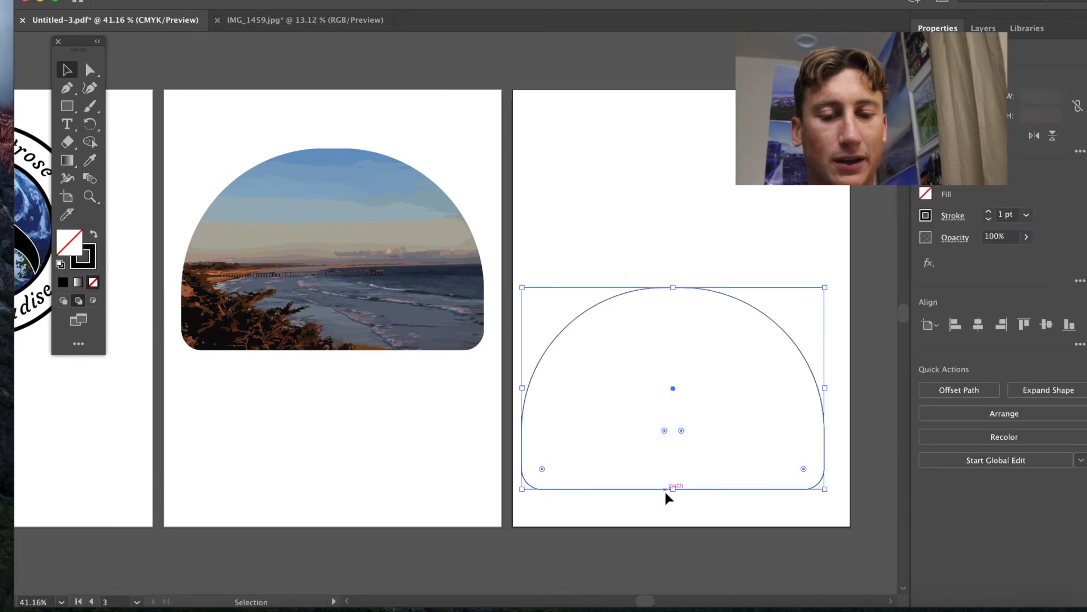
drag(673, 383, 687, 203)
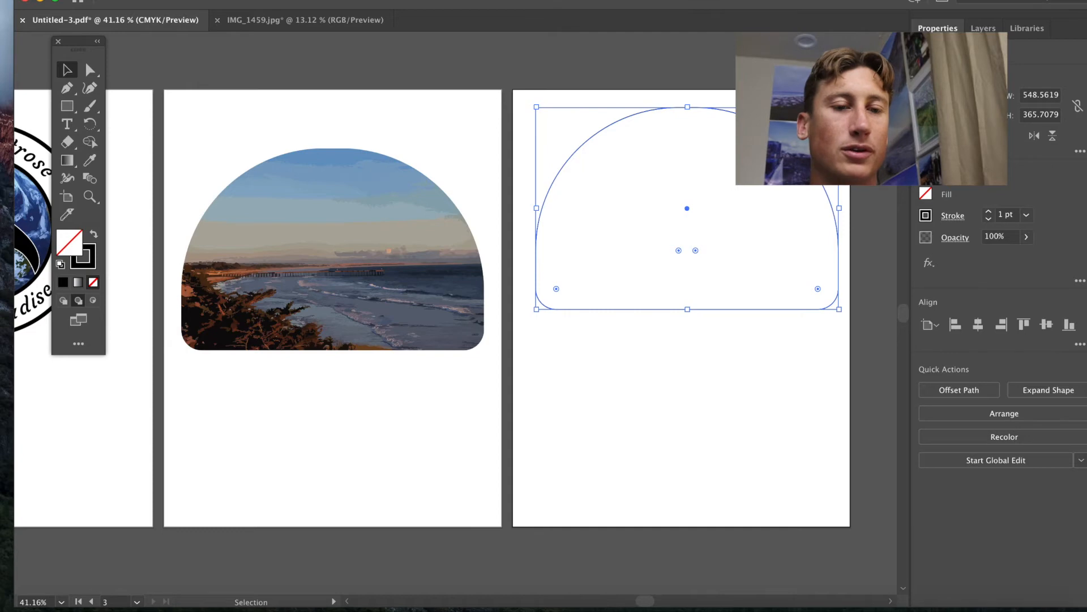
- Apply the twisted rope pattern brush to the outline of the arch on the third artboard
click(394, 1)
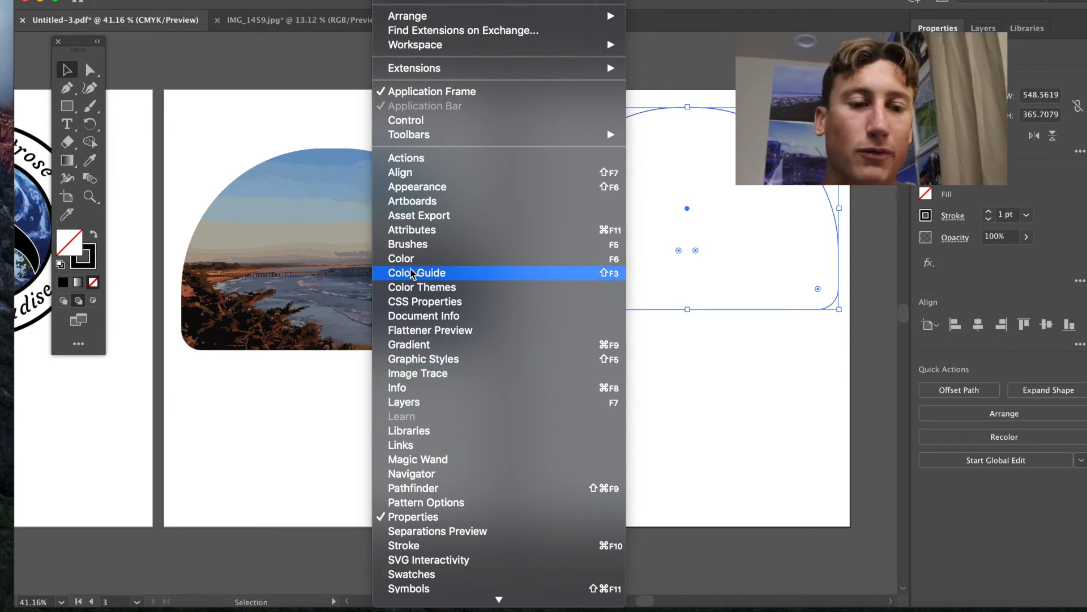
click(406, 244)
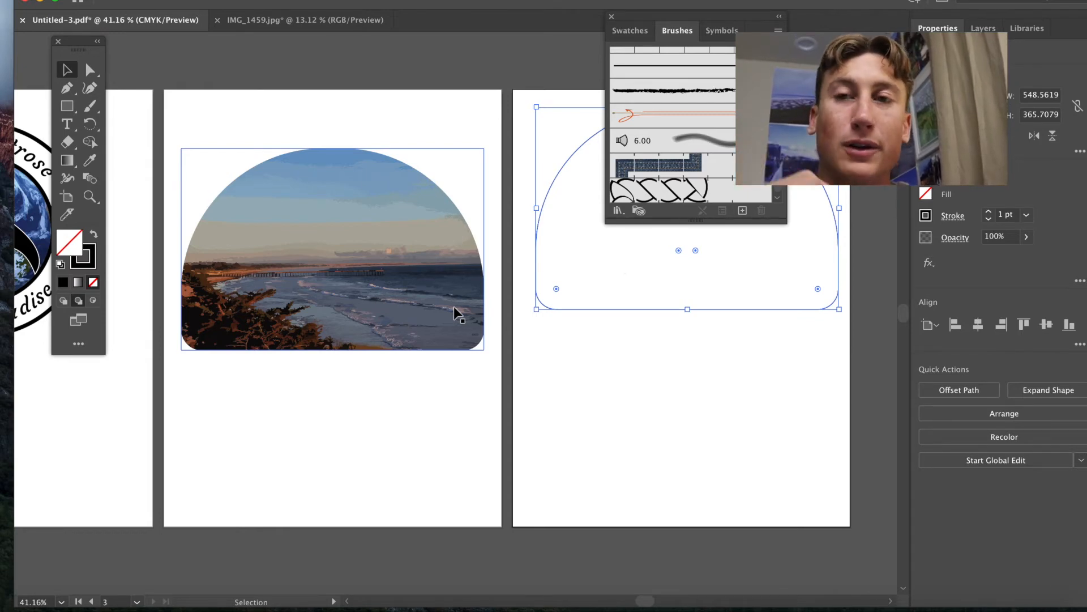
click(669, 201)
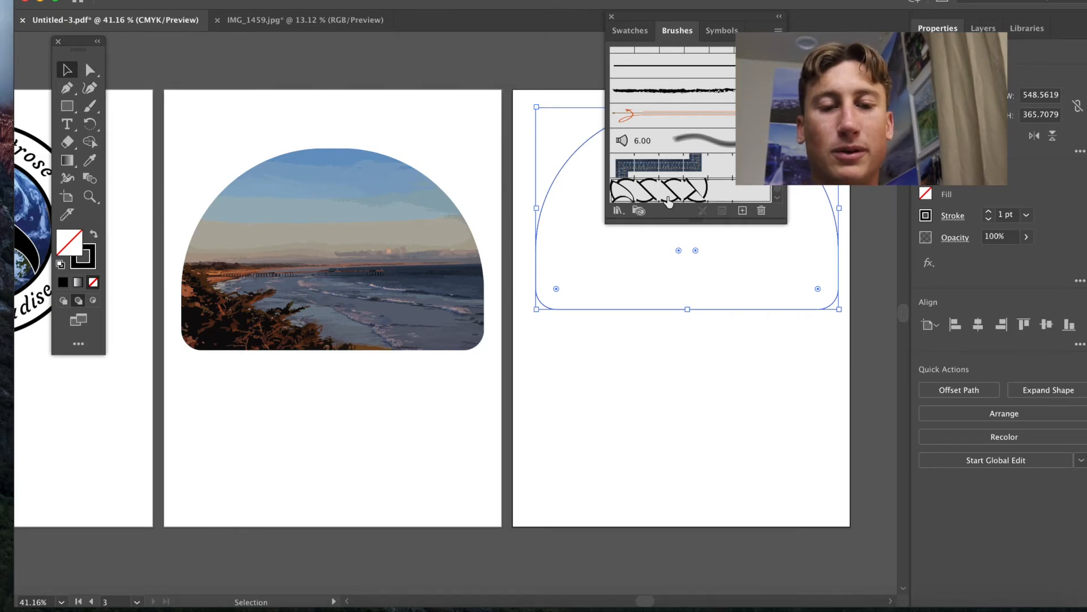
click(622, 372)
scroll(609, 380, right, 5)
scroll(610, 380, up, 3)
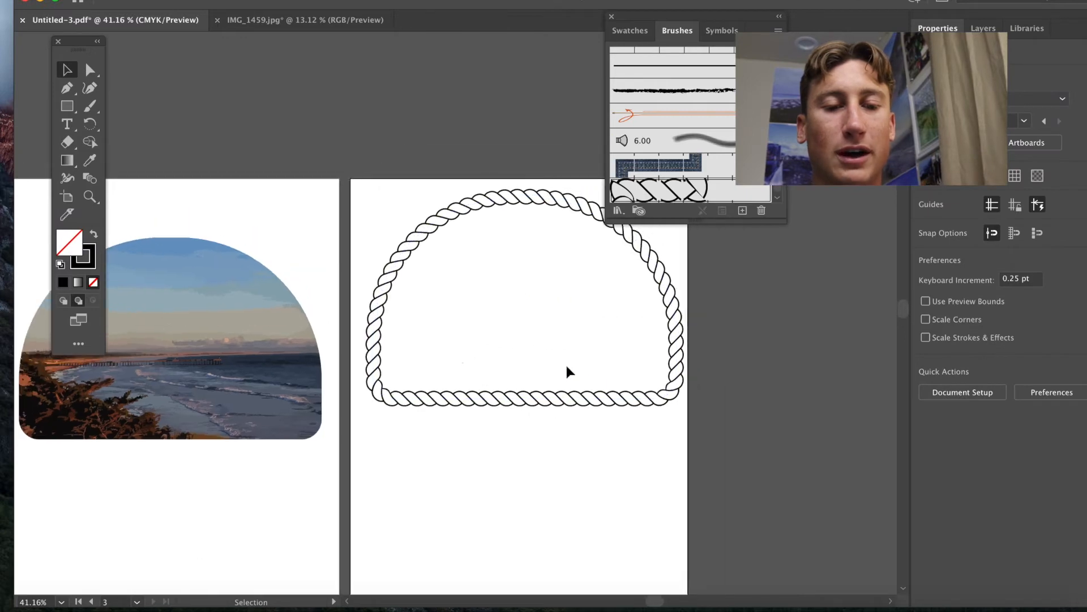
scroll(567, 369, up, 3)
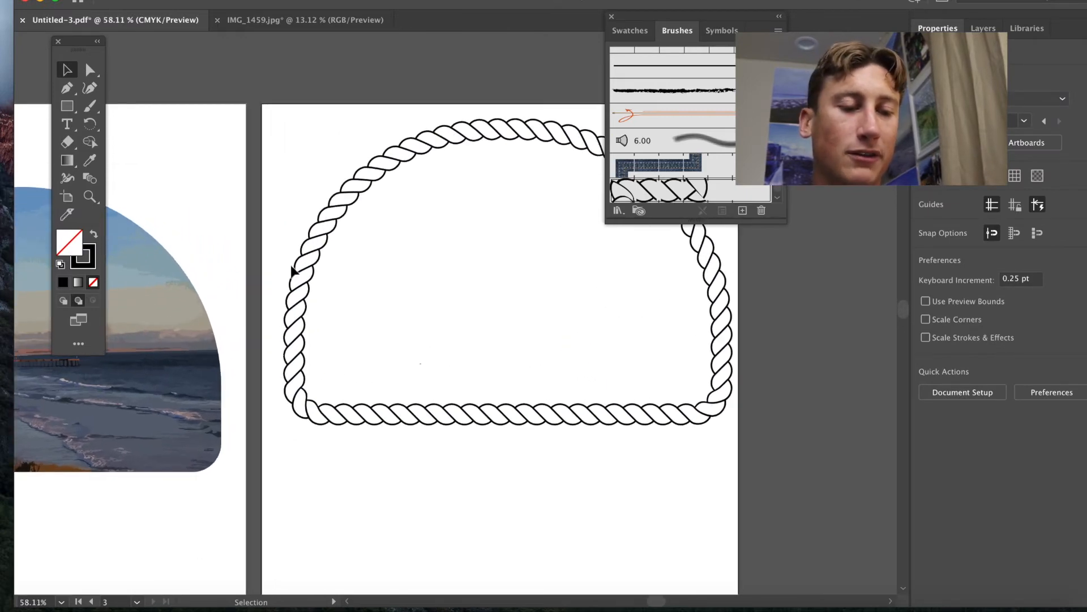
scroll(496, 338, right, 3)
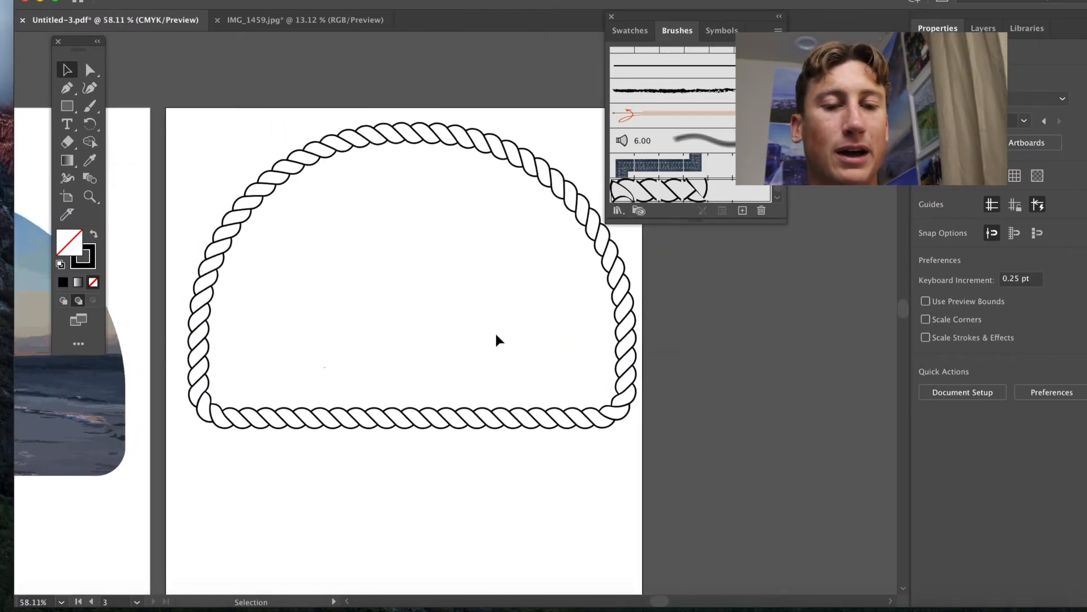
click(386, 411)
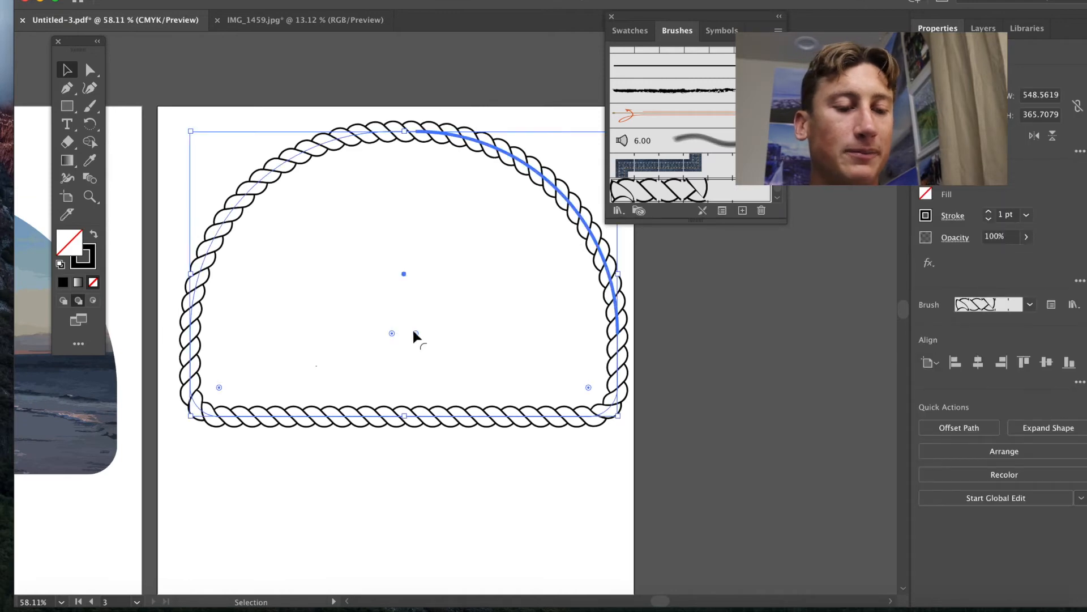
scroll(414, 334, down, 2)
click(386, 436)
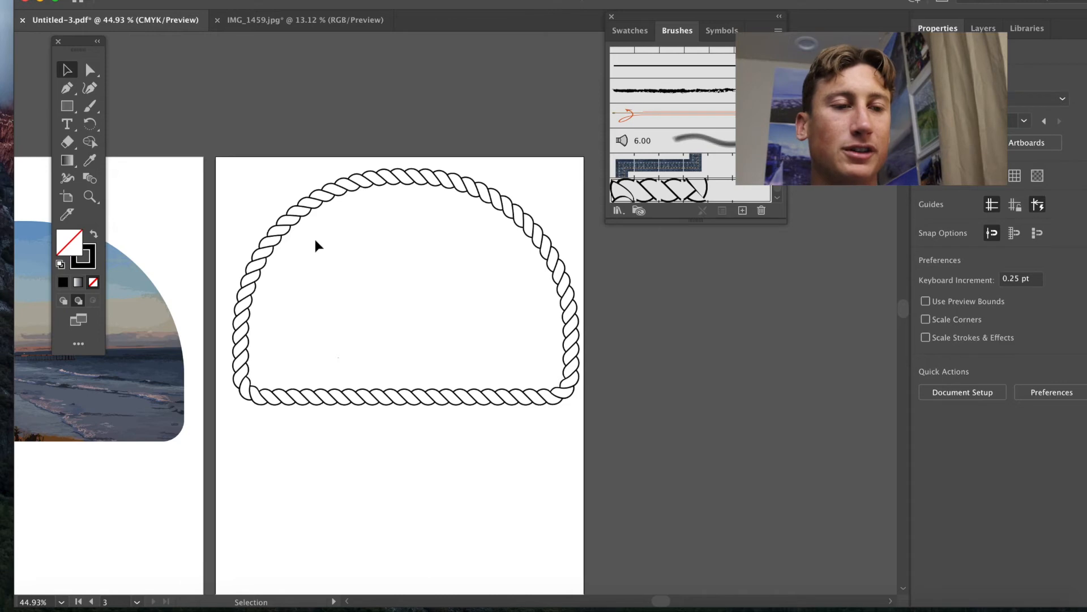
- Expand the appearance of the rope-brushed arch into editable paths
click(287, 232)
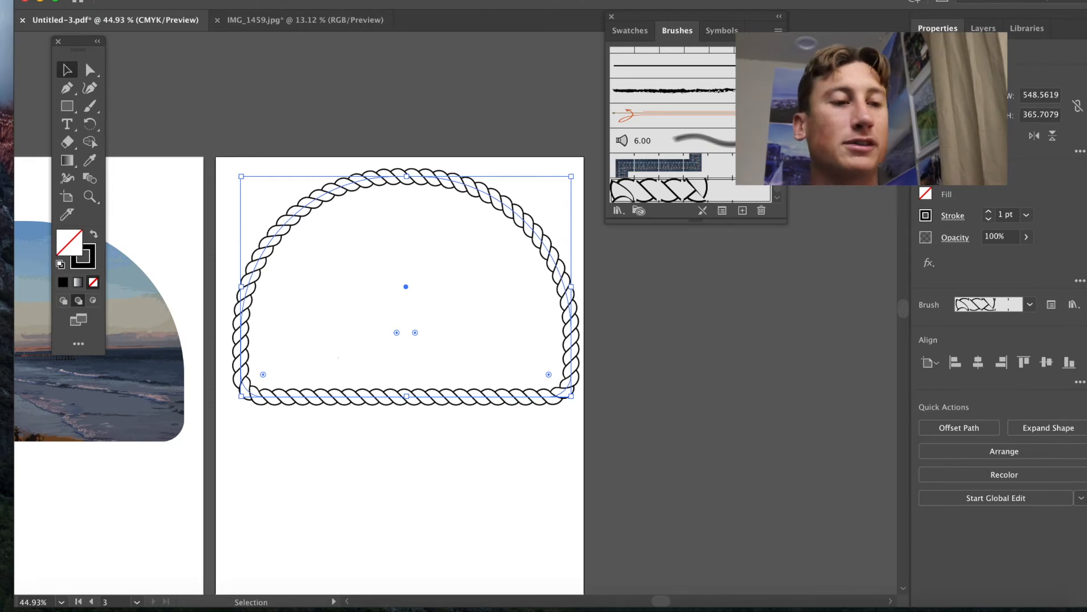
click(182, 0)
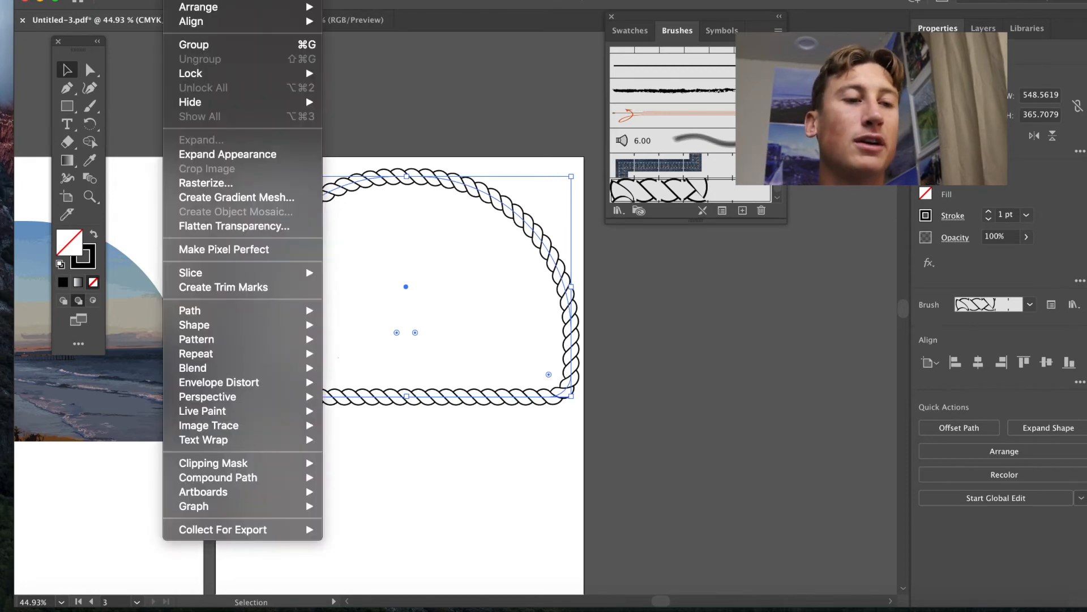
click(205, 159)
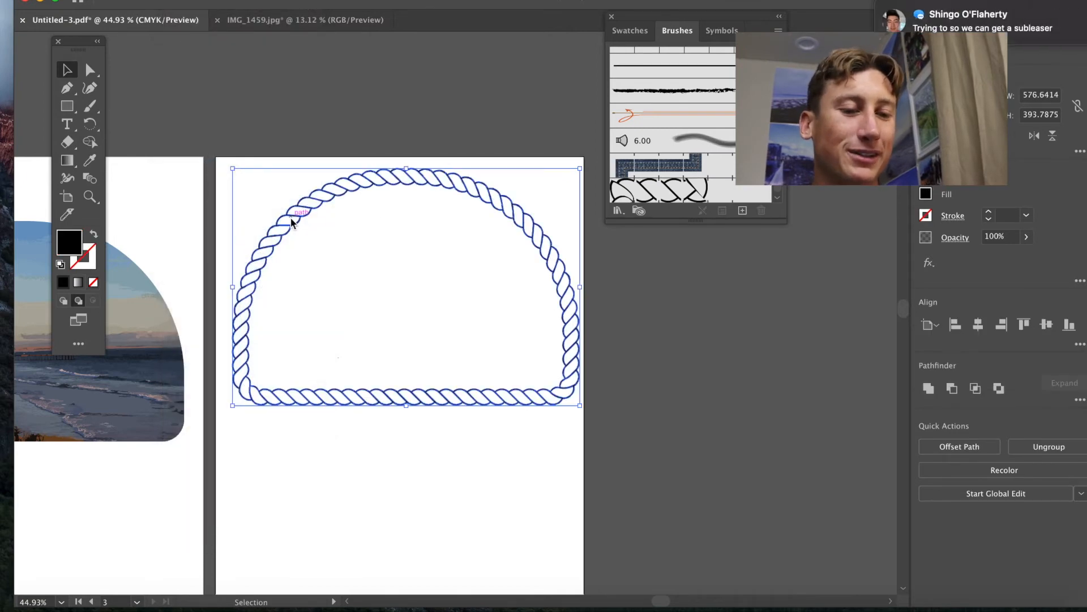
- Set the expanded rope's fill to light brown for use with the Shape Builder tool
key(super+0)
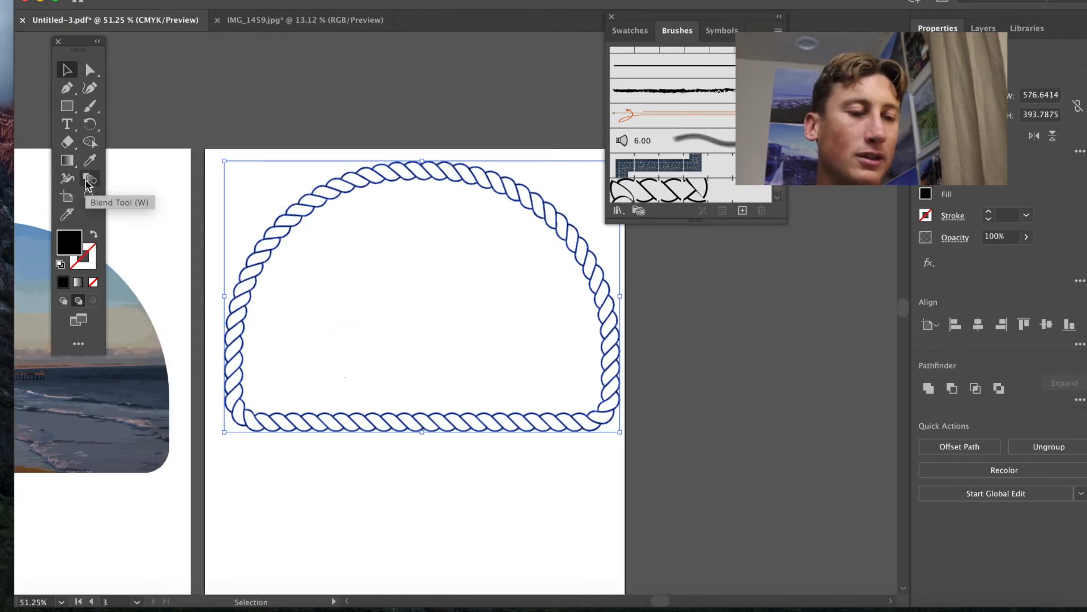
click(90, 144)
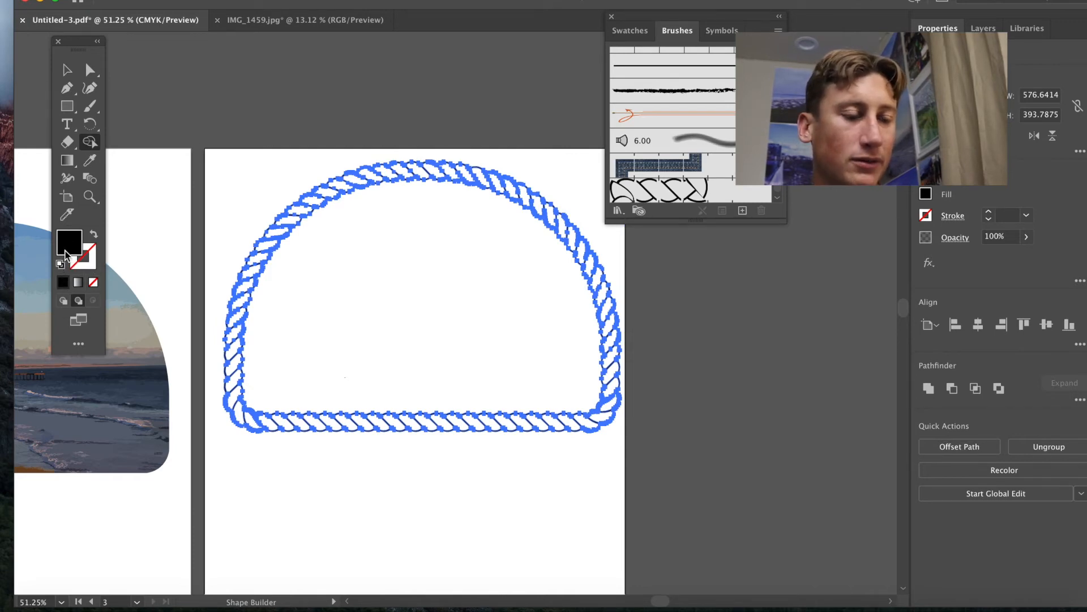
click(926, 194)
click(825, 270)
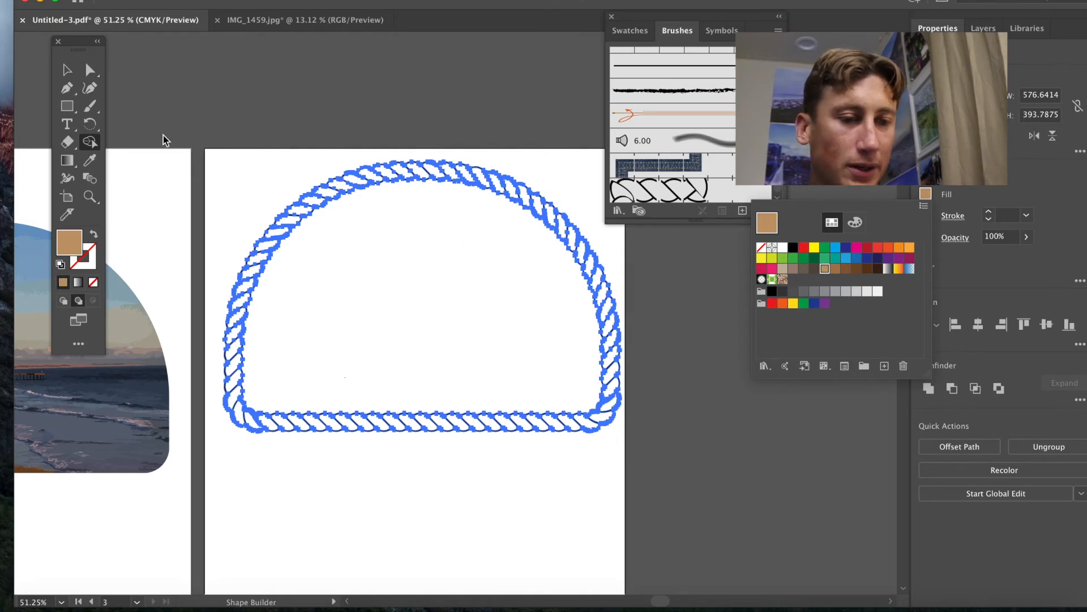
- Fill every rope segment around the arch with the light brown using Shape Builder, working clockwise from the upper curve
click(91, 146)
scroll(318, 204, up, 5)
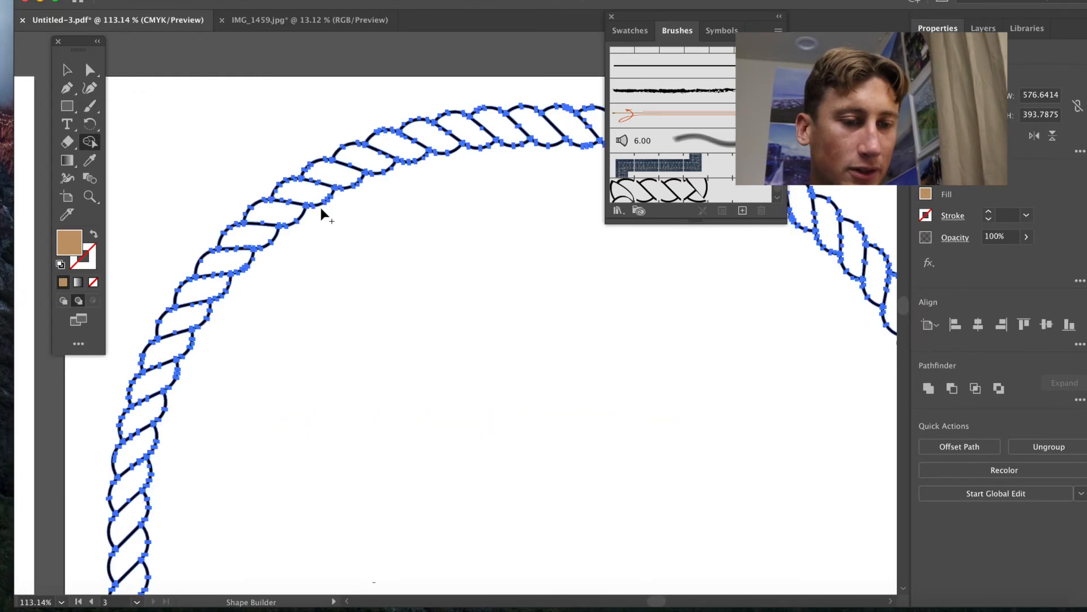
click(308, 192)
click(337, 175)
scroll(336, 184, right, 5)
scroll(336, 185, up, 2)
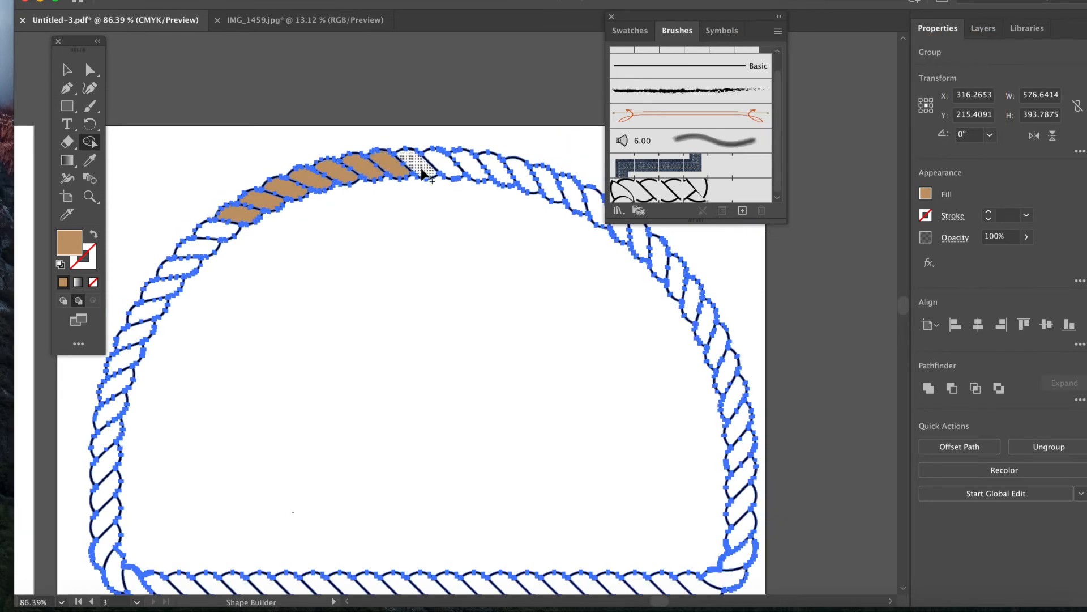
click(424, 169)
scroll(453, 175, right, 5)
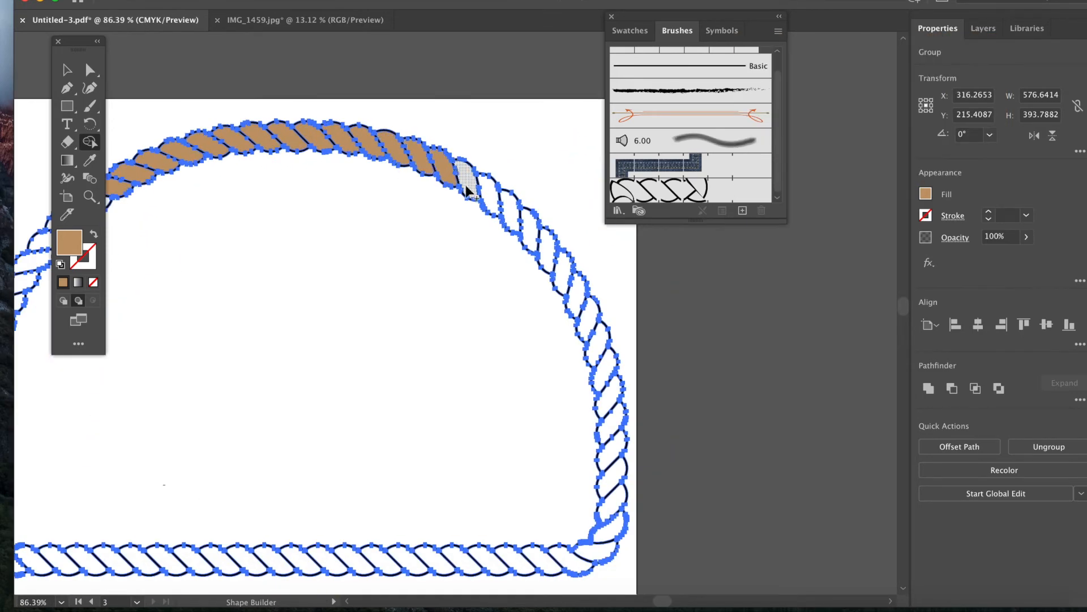
click(467, 183)
click(511, 212)
click(563, 273)
click(606, 369)
click(612, 420)
click(610, 502)
click(601, 552)
scroll(538, 559, left, 5)
click(640, 501)
click(481, 501)
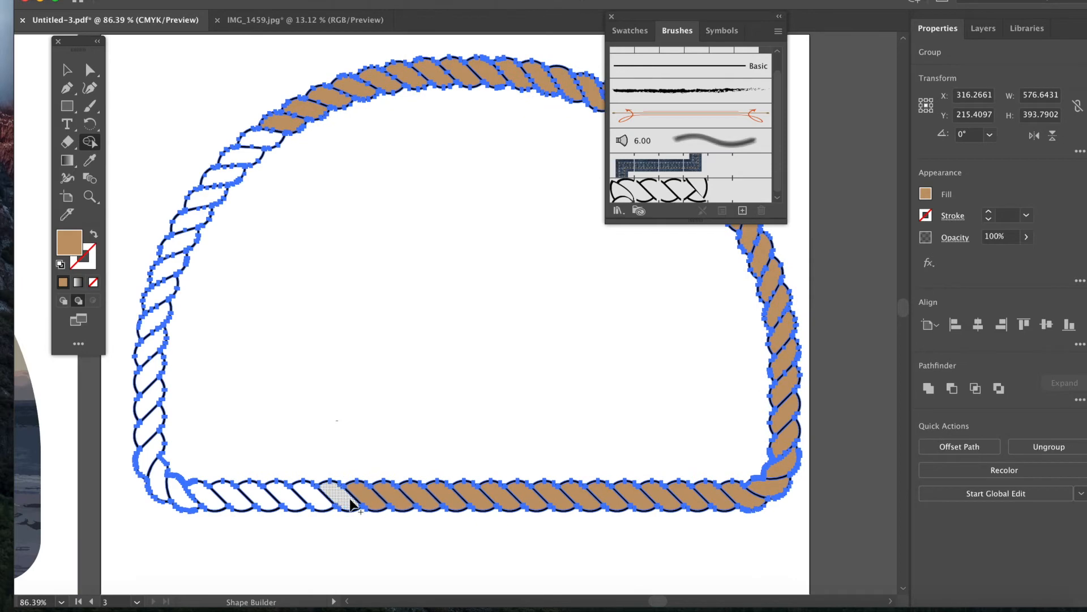
click(272, 500)
scroll(227, 499, left, 3)
click(223, 393)
click(253, 248)
click(269, 226)
click(279, 201)
click(295, 180)
click(323, 148)
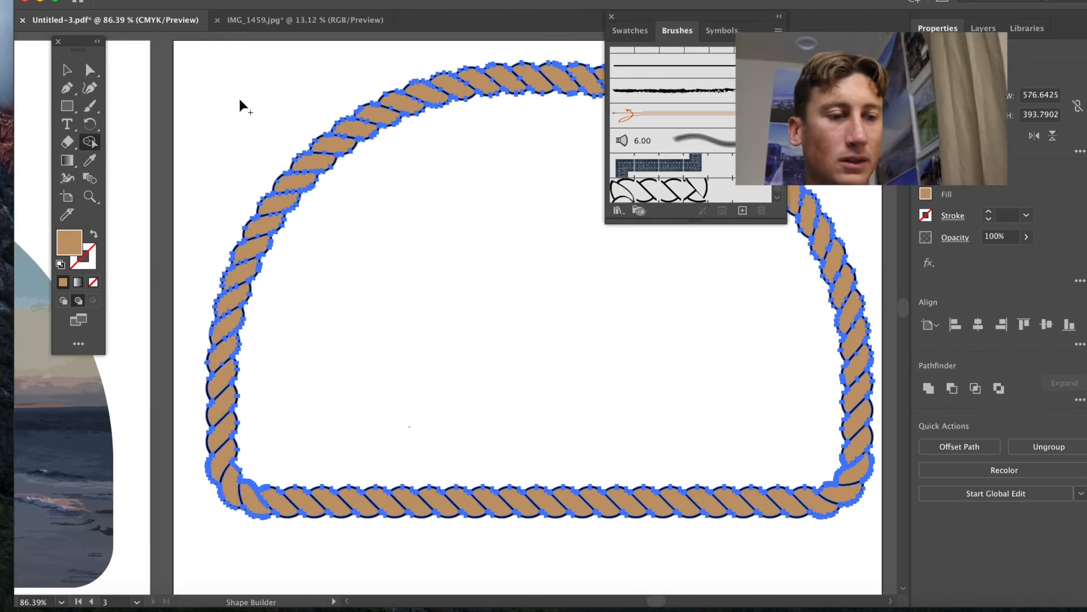
- Move the filled rope arch partly over the clipped beach photo and bring the rope to the front
click(67, 70)
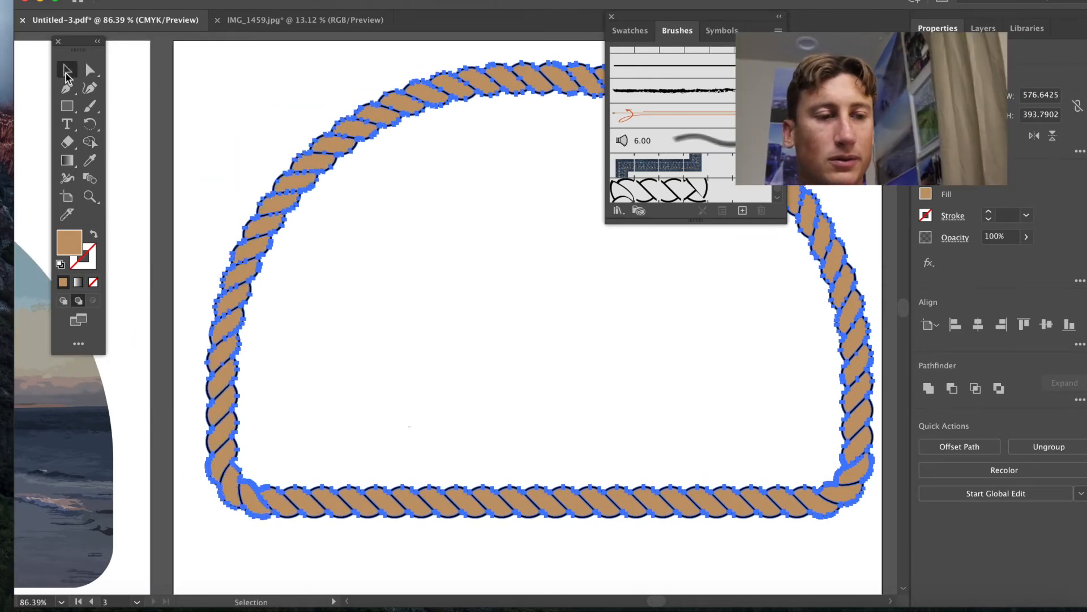
scroll(373, 287, down, 3)
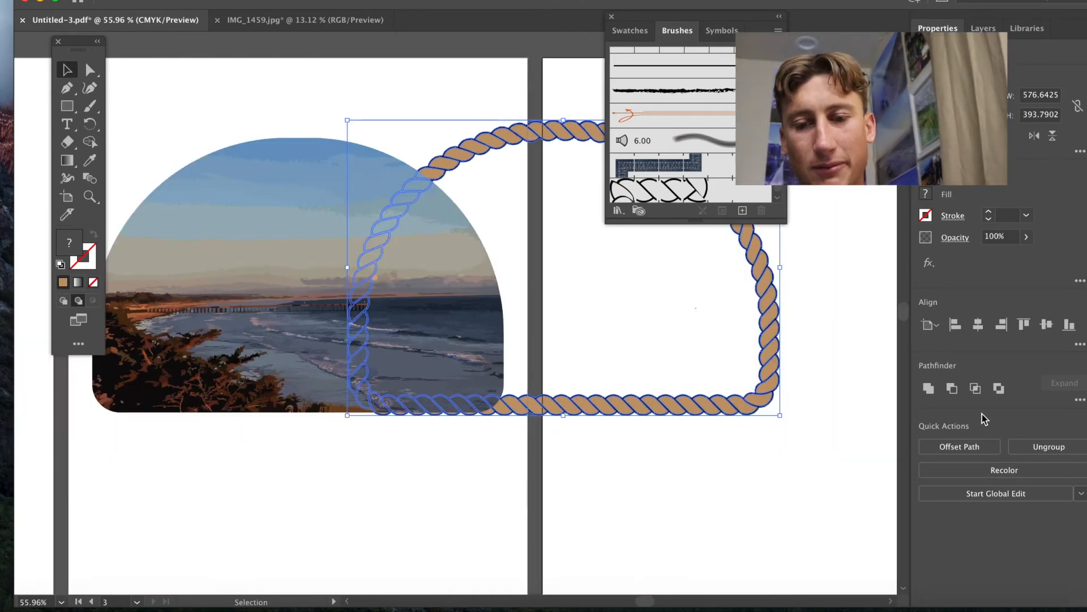
right_click(794, 384)
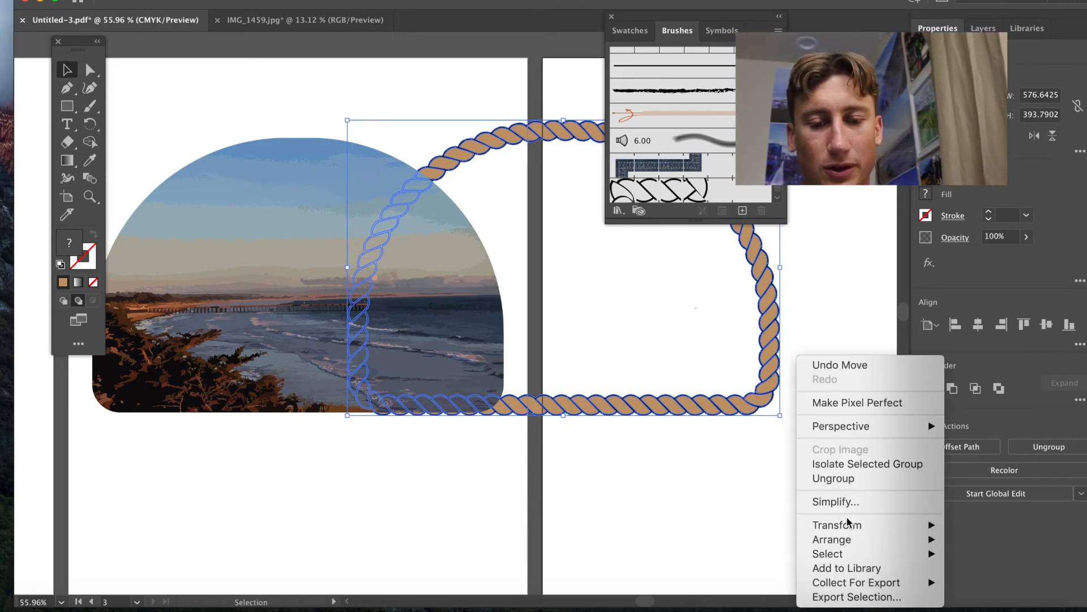
click(849, 544)
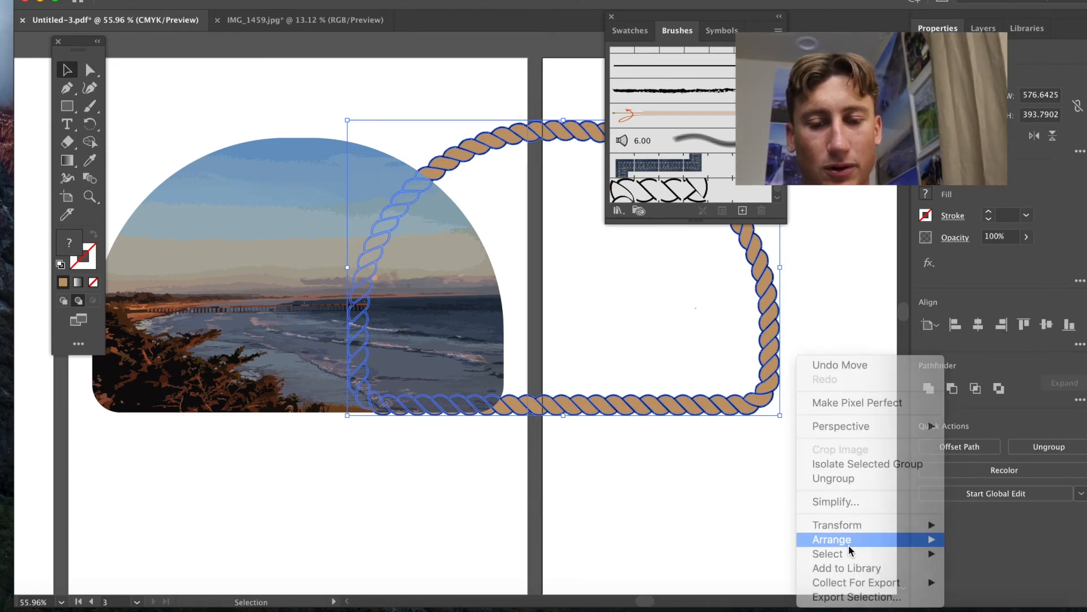
right_click(715, 406)
mouse_move(761, 539)
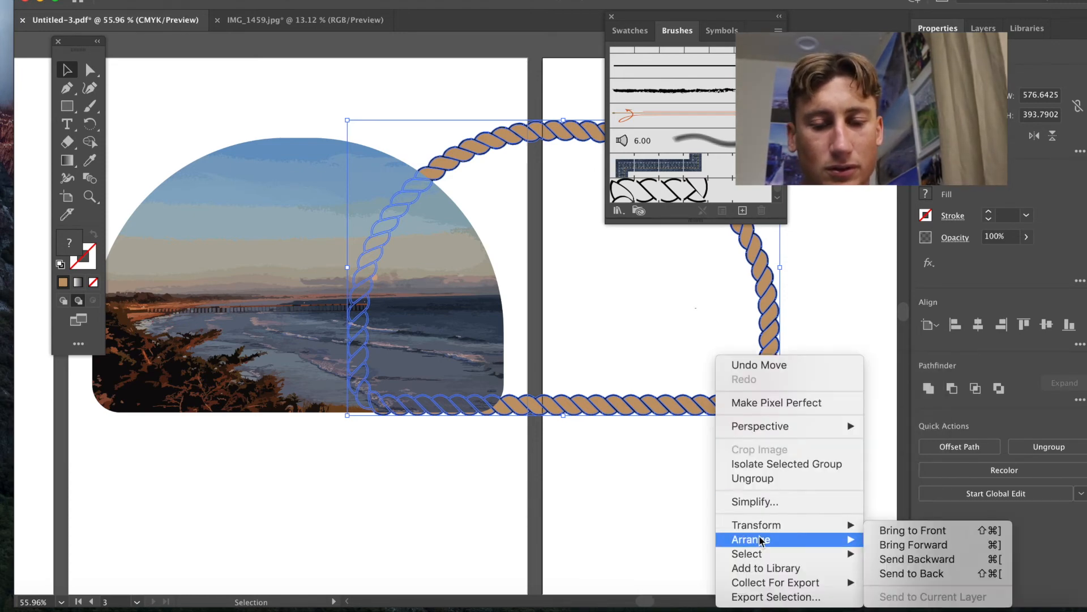
click(897, 531)
click(595, 334)
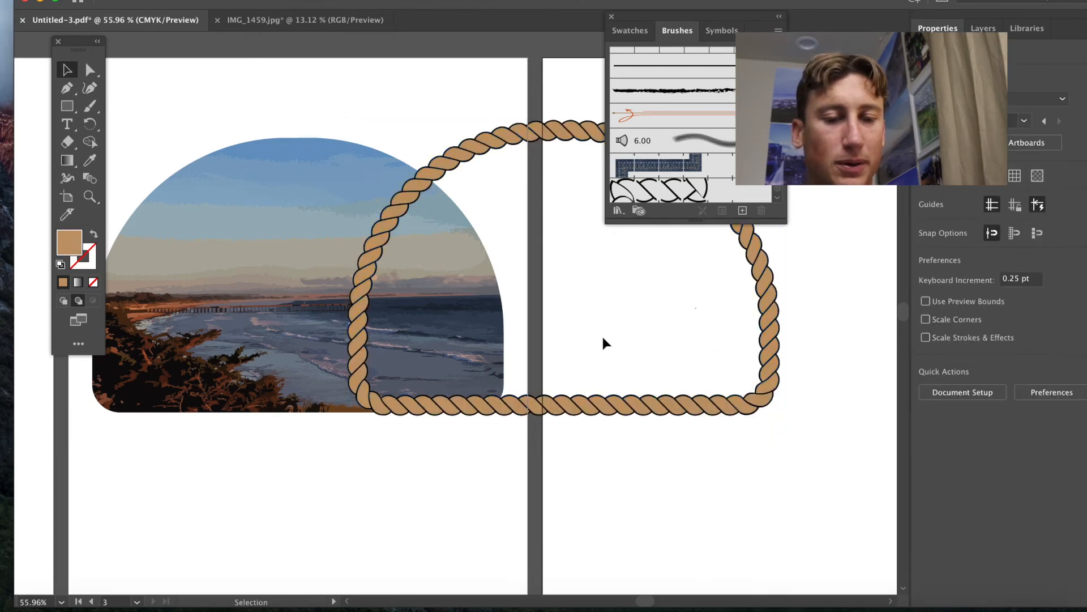
- Place the rope arch over the beach photo on the second artboard so it frames the picture
click(590, 393)
drag(571, 406, 306, 406)
click(297, 456)
scroll(297, 454, left, 4)
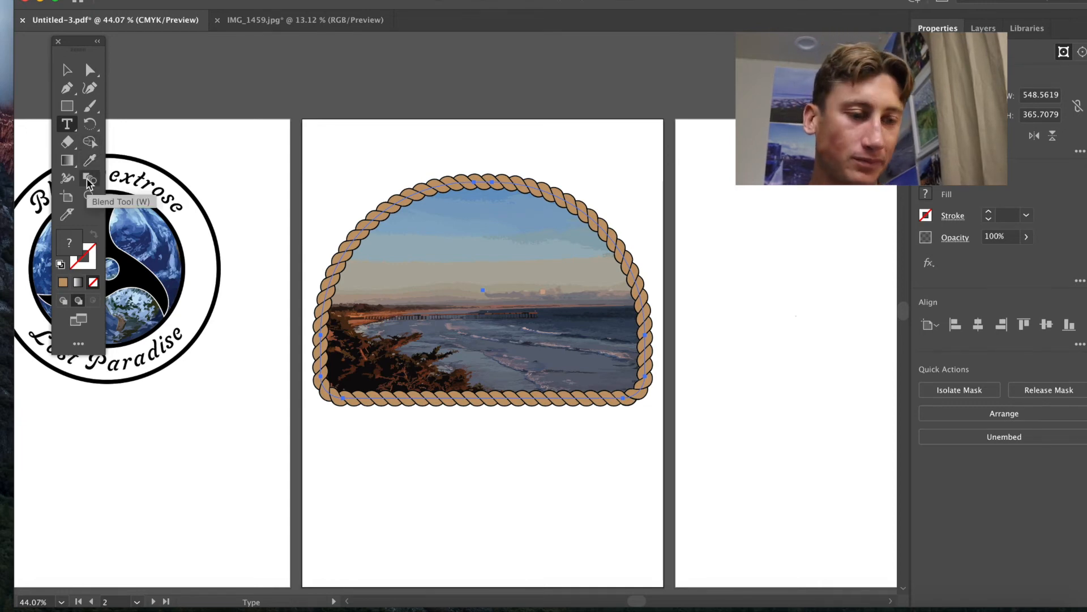
- Paste a copy of the beach photo's arch clipping path onto the second artboard
click(75, 130)
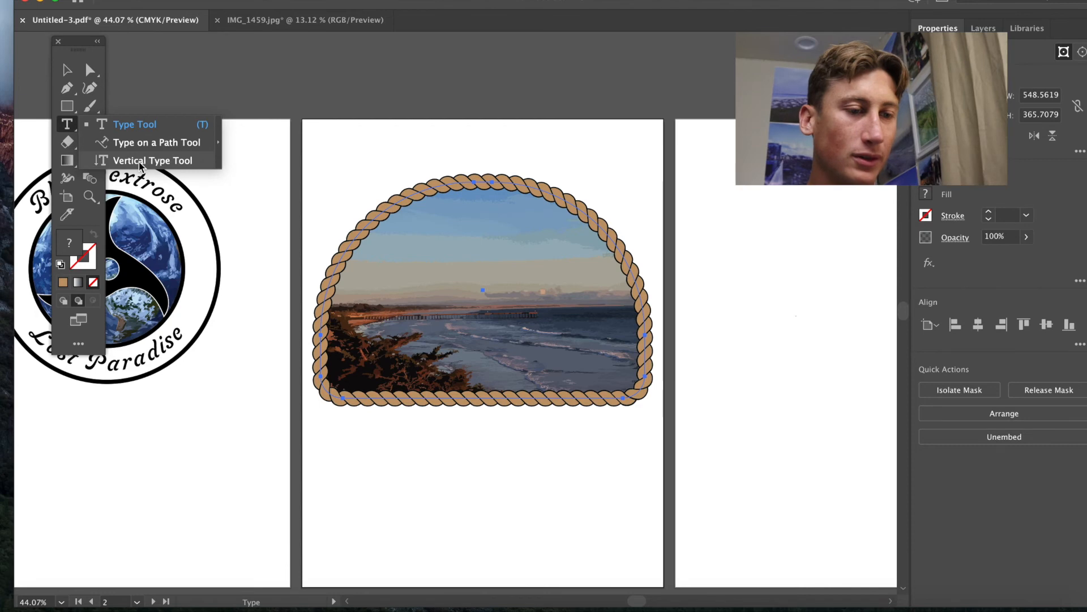
click(144, 145)
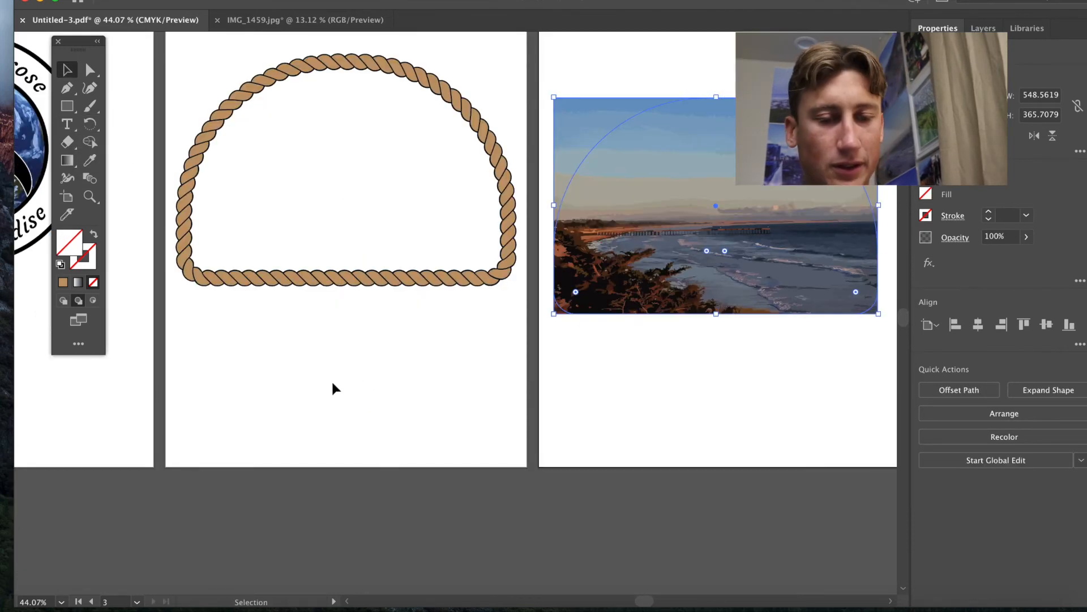
key(ctrl+x)
key(ctrl+v)
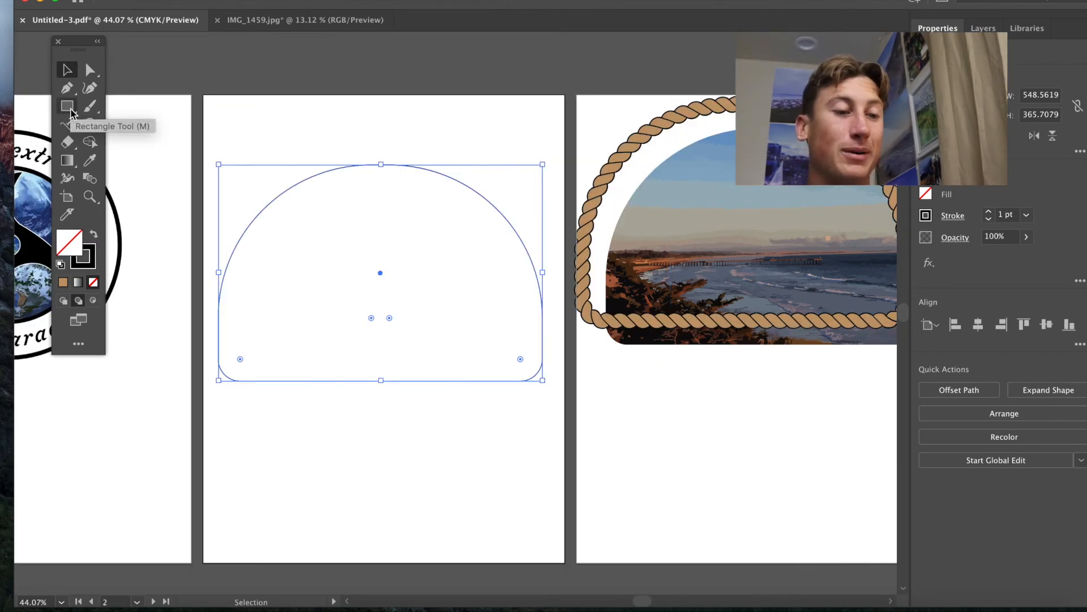
- Start type on a path along the pasted arch outline, near its peak
click(72, 129)
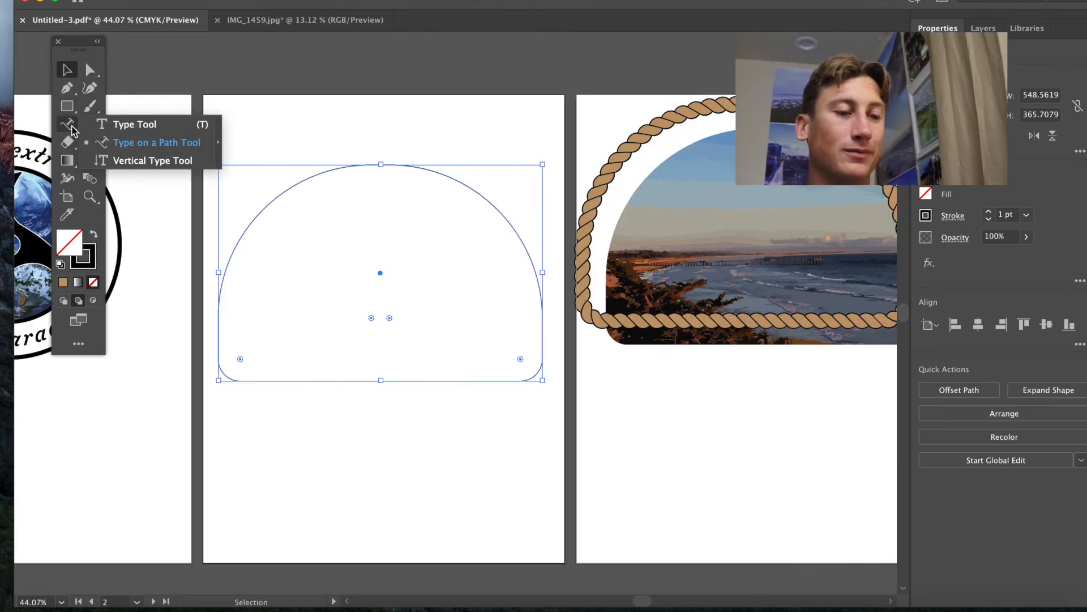
click(142, 146)
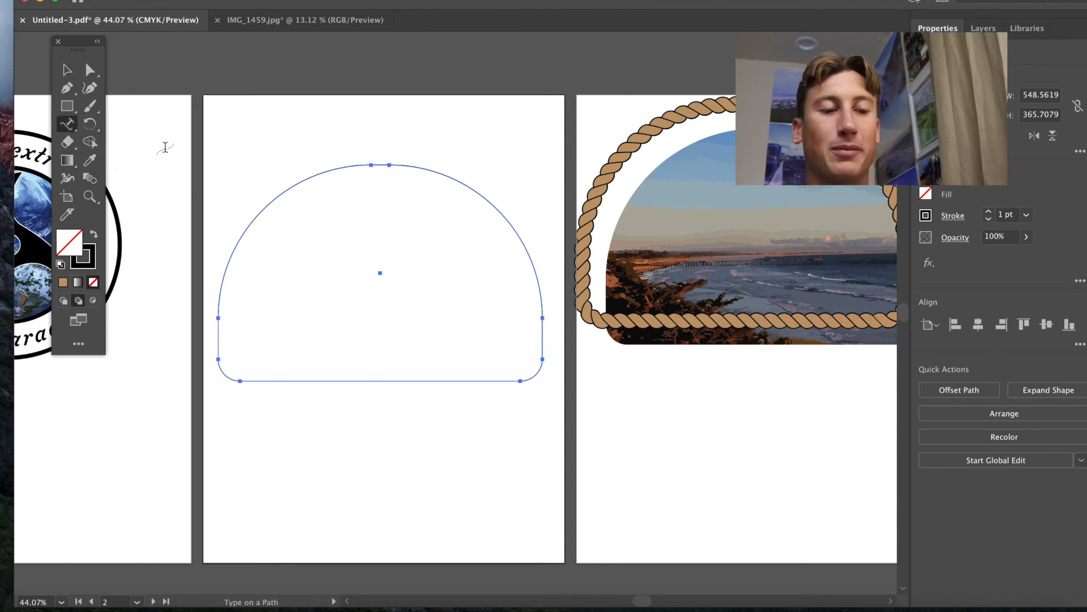
click(363, 167)
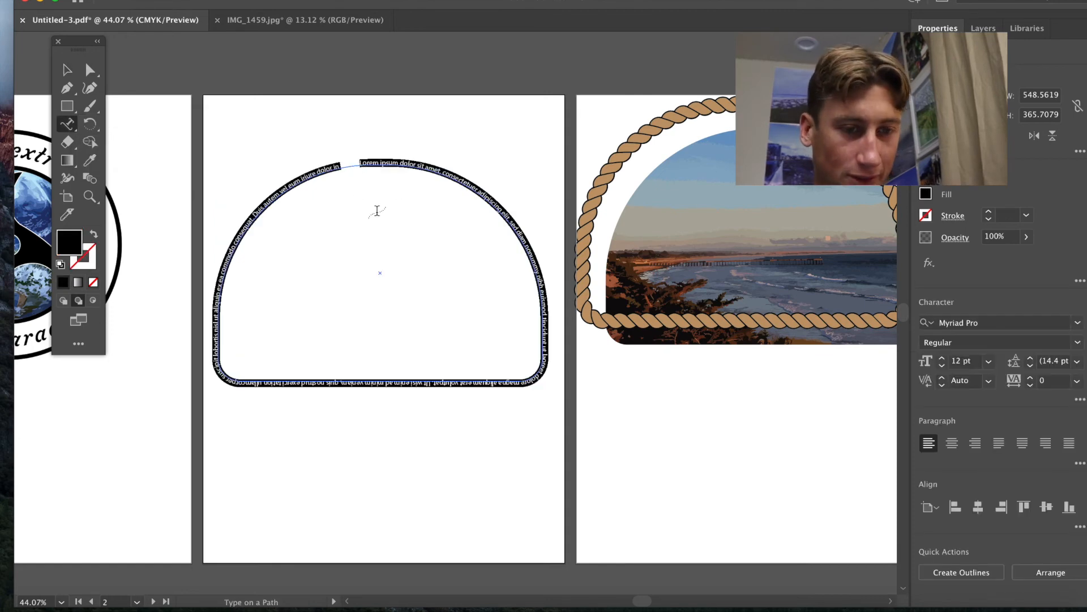
- Set the placeholder text on the arch to 30 pt
click(943, 358)
click(942, 358)
click(943, 357)
click(943, 358)
click(943, 358)
click(943, 357)
click(943, 358)
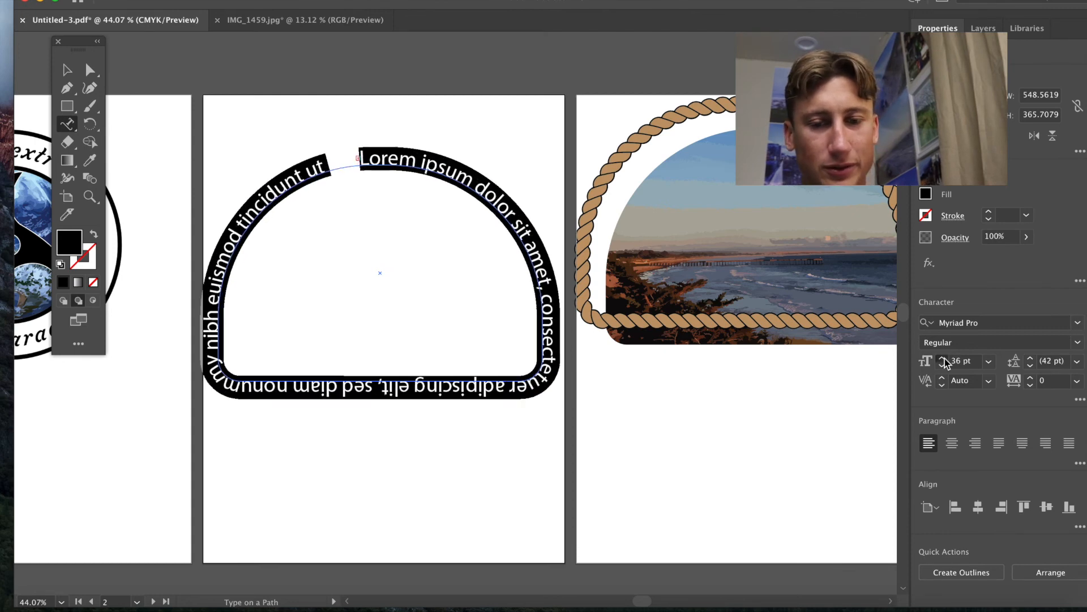
click(943, 367)
click(943, 366)
click(943, 366)
click(943, 367)
click(943, 366)
click(943, 367)
- Replace the placeholder text on the arch with "Pismo Beach, California"
key(BackSpace)
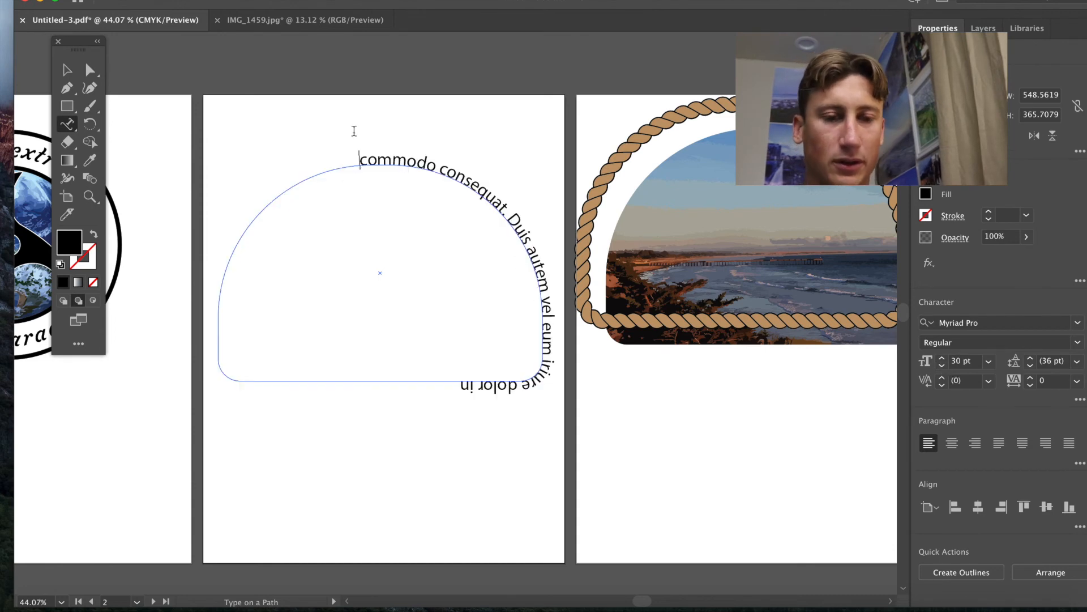
drag(358, 163, 360, 141)
key(BackSpace)
text(Piso)
key(BackSpace)
text(mo Beach)
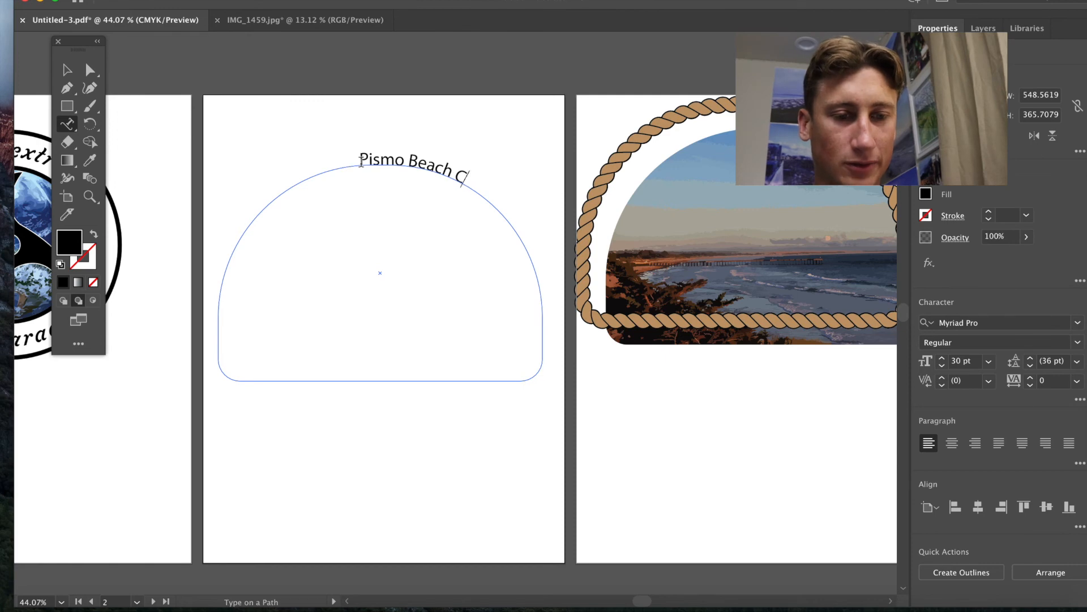
text(California)
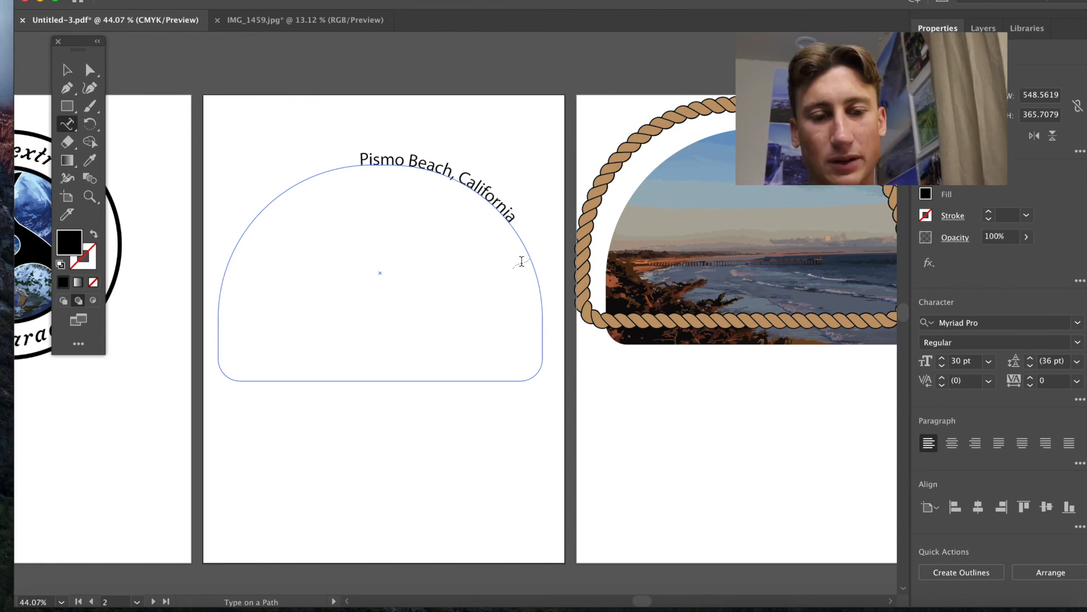
- Change the font of the "Pismo Beach, California" text to Livermore Script ATF
drag(515, 219, 359, 147)
click(360, 148)
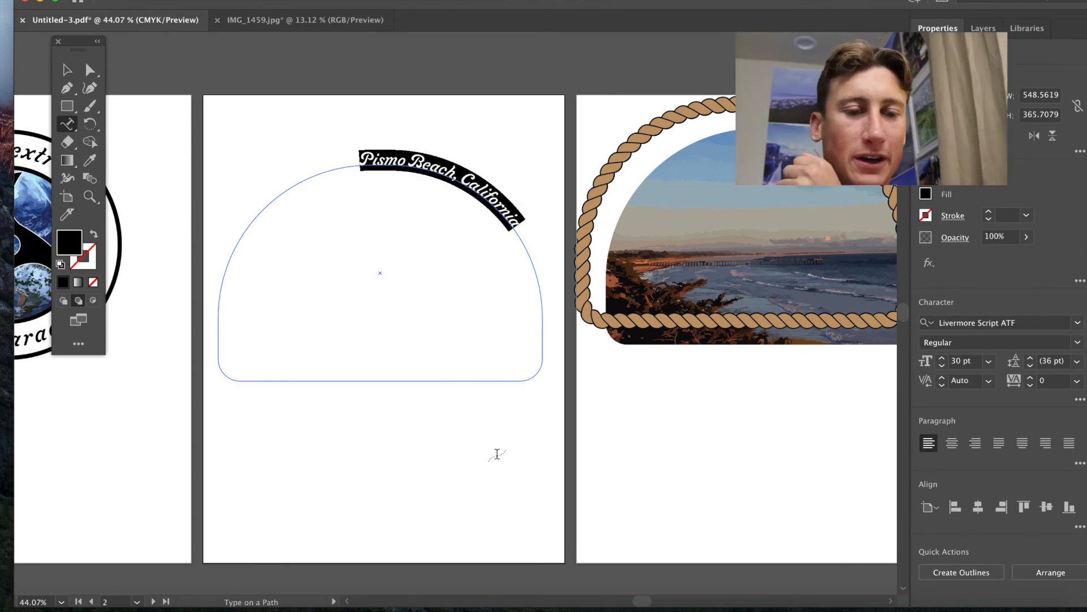
click(497, 454)
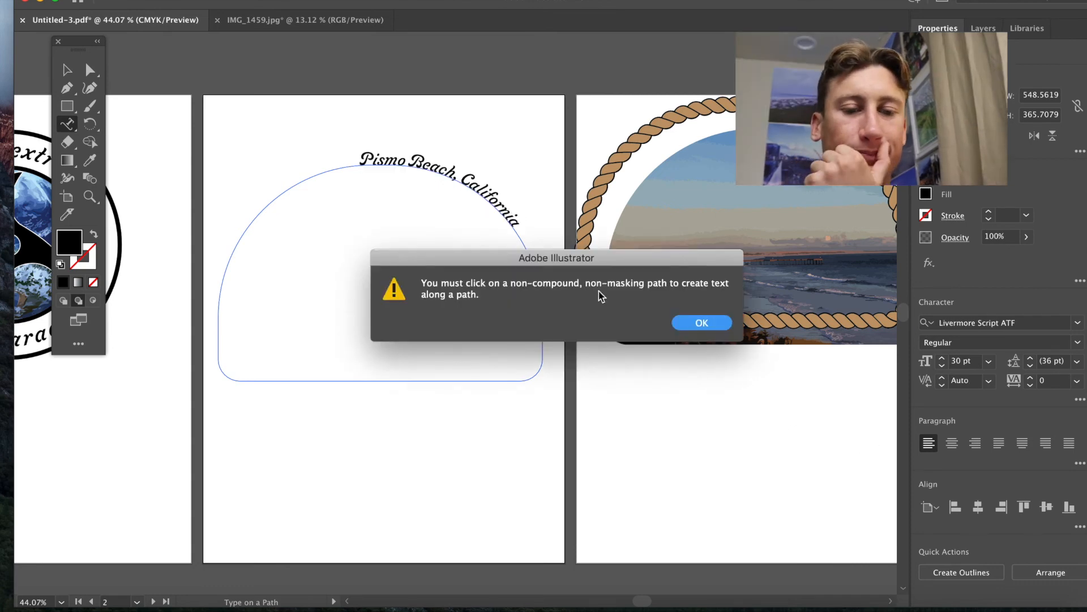
key(Return)
- Slide the "Pismo Beach, California" text along its path until it is centred over the arch's peak
key(v)
click(460, 182)
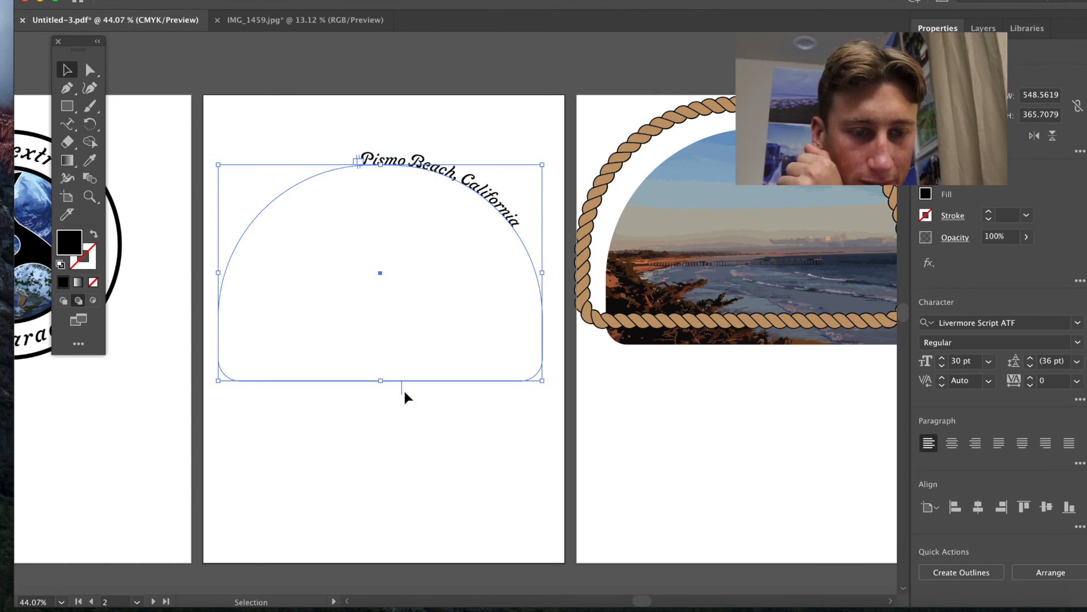
drag(401, 389, 459, 395)
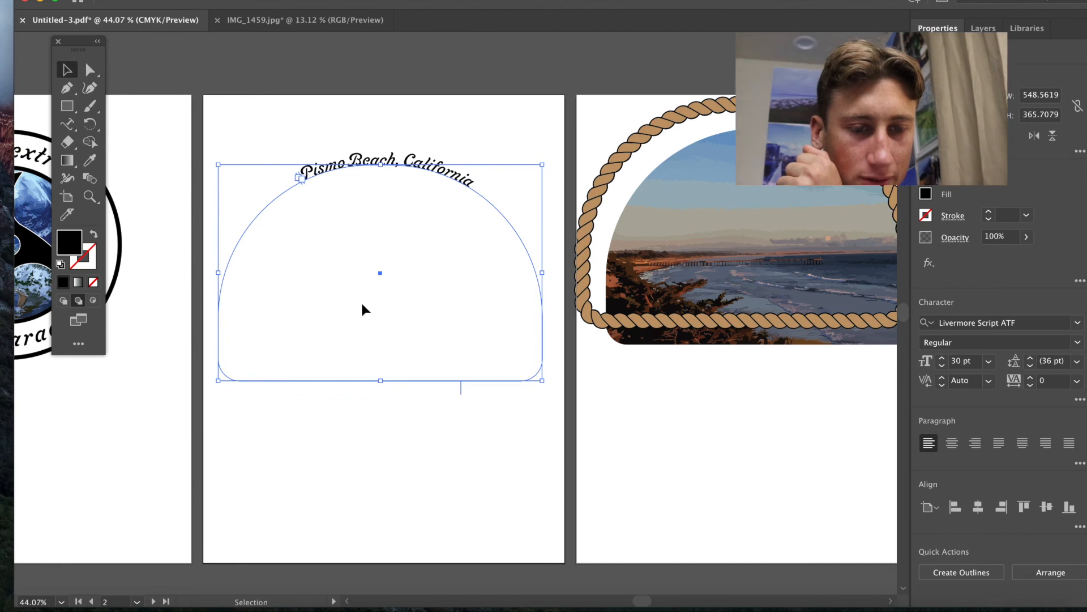
- Duplicate the arched "Pismo Beach, California" text and place the copy directly below the original
scroll(362, 305, down, 3)
key(super+c)
key(super+v)
scroll(332, 368, up, 2)
drag(470, 382, 366, 394)
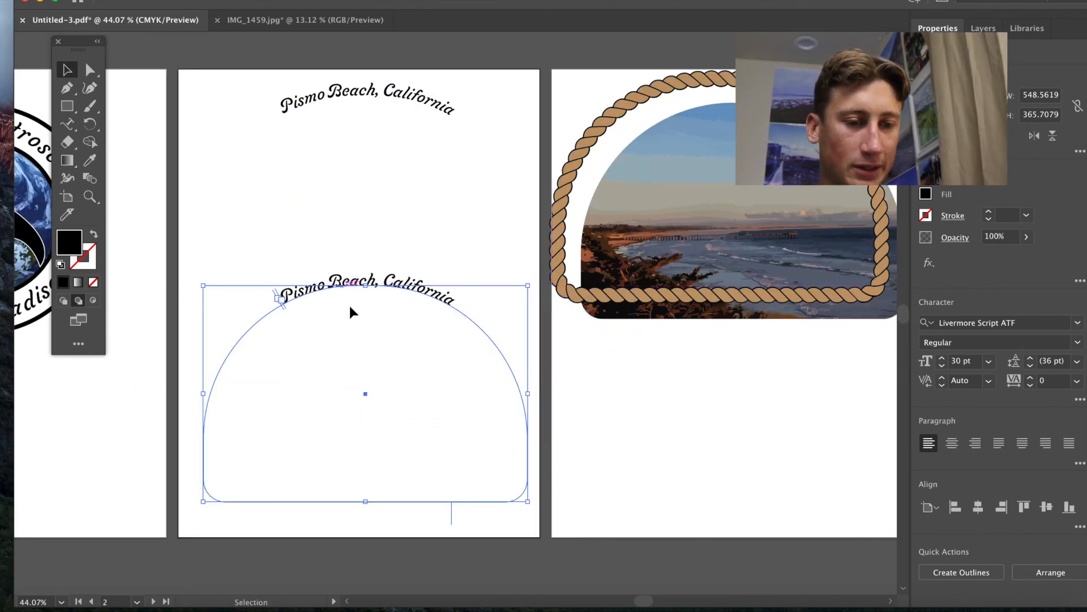
- Flip the duplicate text inside its path and centre it upright along the arch's straight base
drag(278, 298, 269, 345)
key(t)
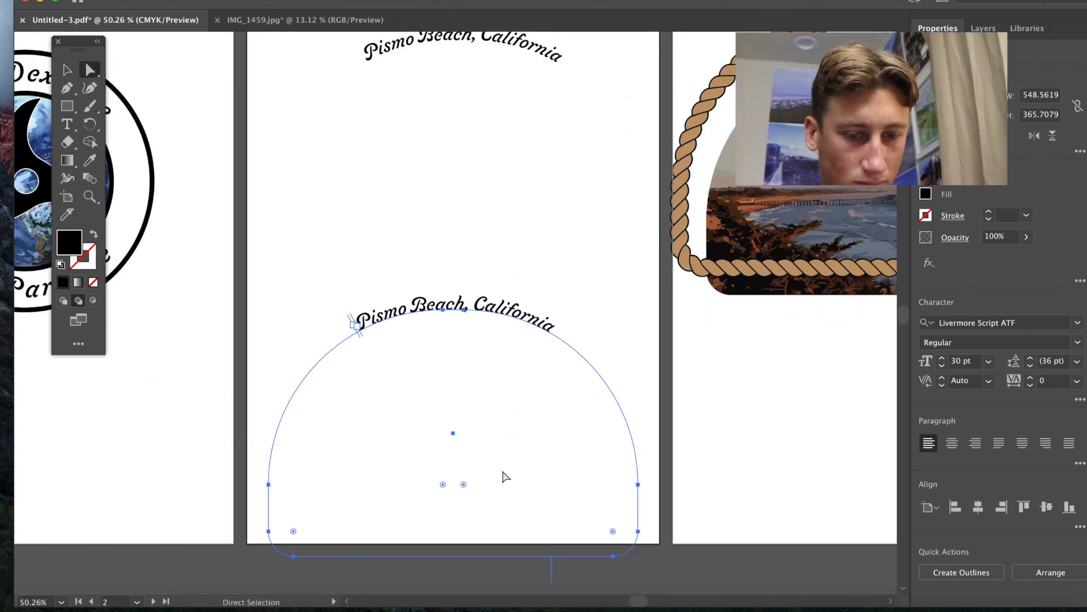
drag(609, 569, 514, 400)
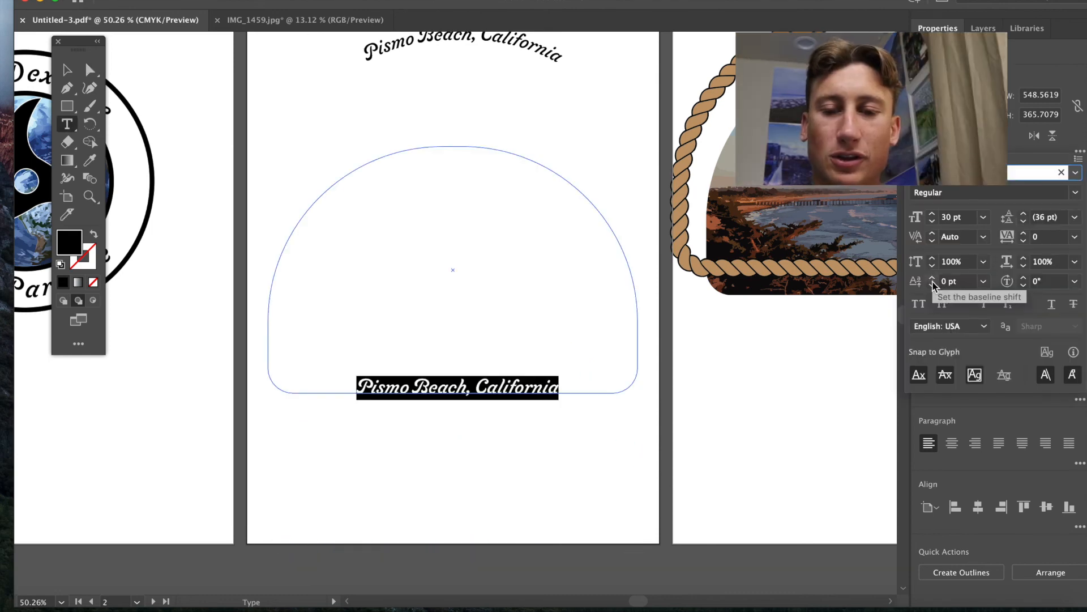
- Set the lower "Pismo Beach, California" text's baseline shift to -36 pt so it sits below the arch's base
click(932, 278)
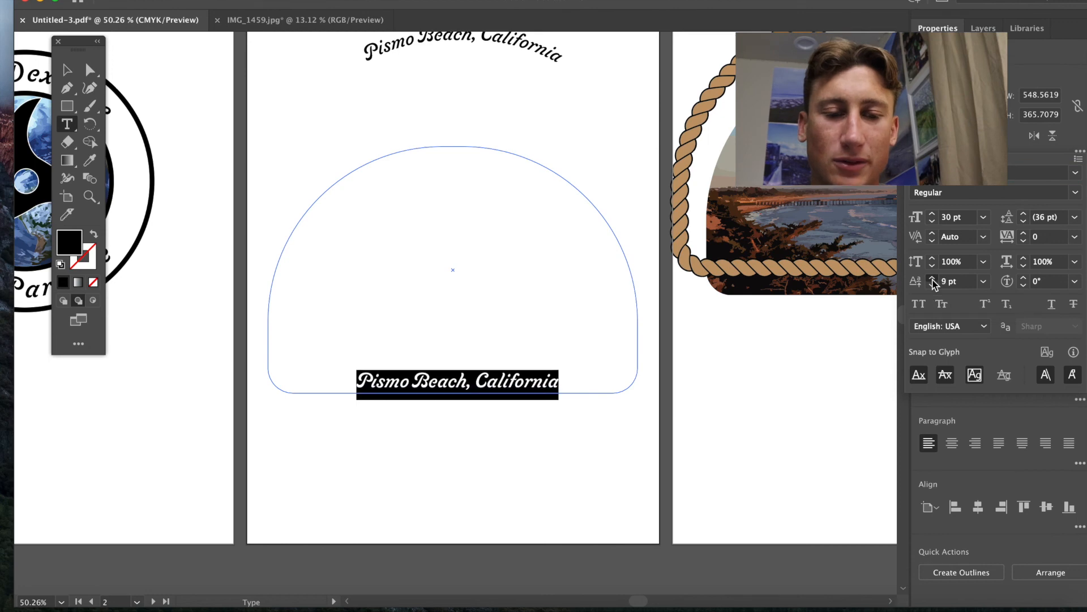
click(932, 287)
click(932, 287)
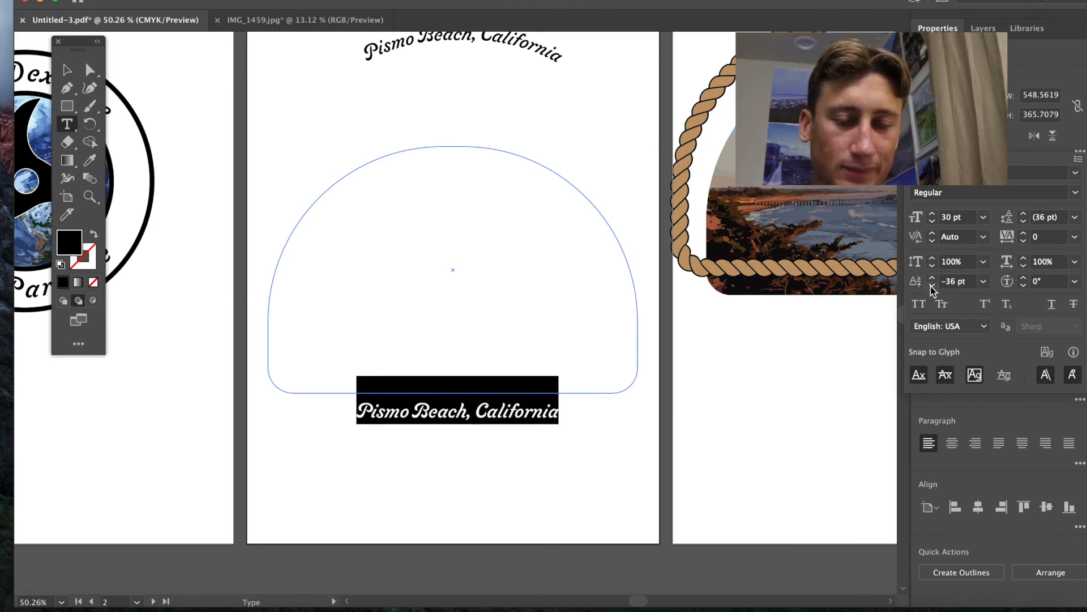
click(603, 454)
click(598, 452)
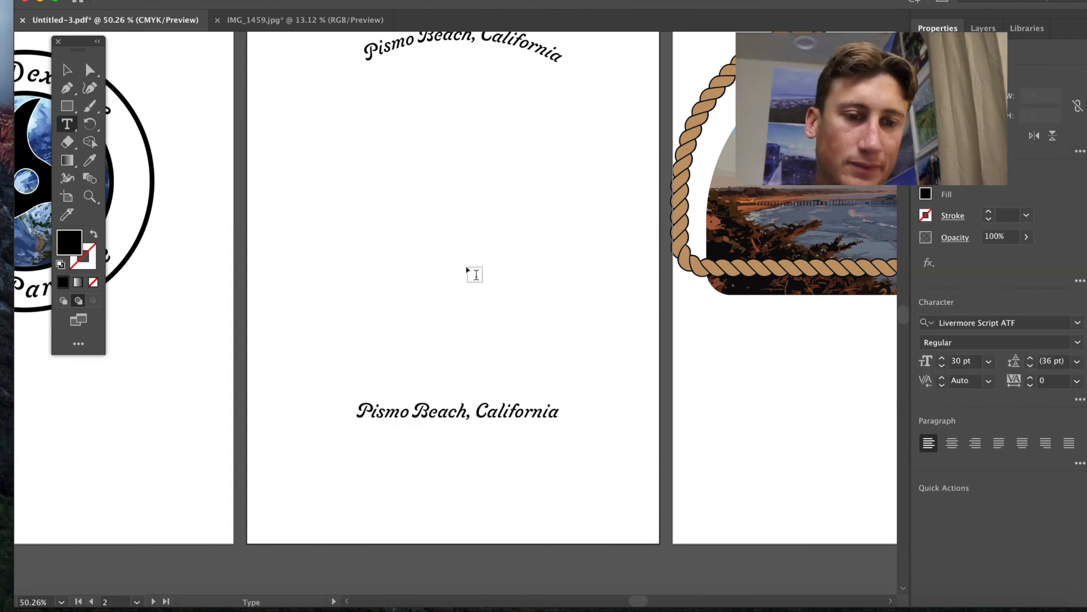
- Replace the lower "Pismo Beach, California" text beneath the rope-framed beach picture with "Lost Paradise"
scroll(476, 274, up, 2)
scroll(412, 335, down, 2)
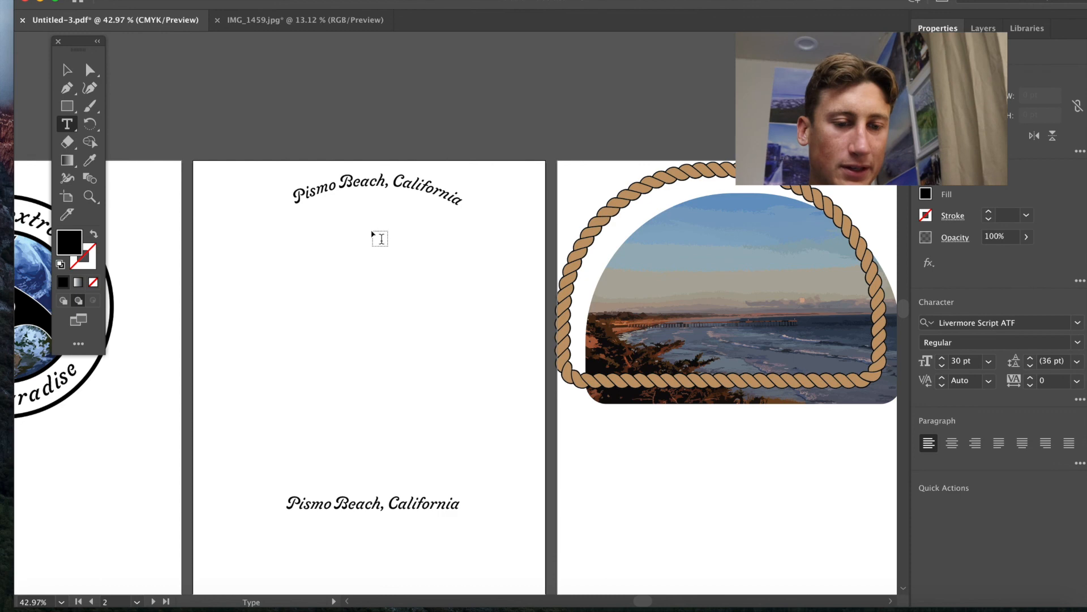
scroll(631, 405, right, 5)
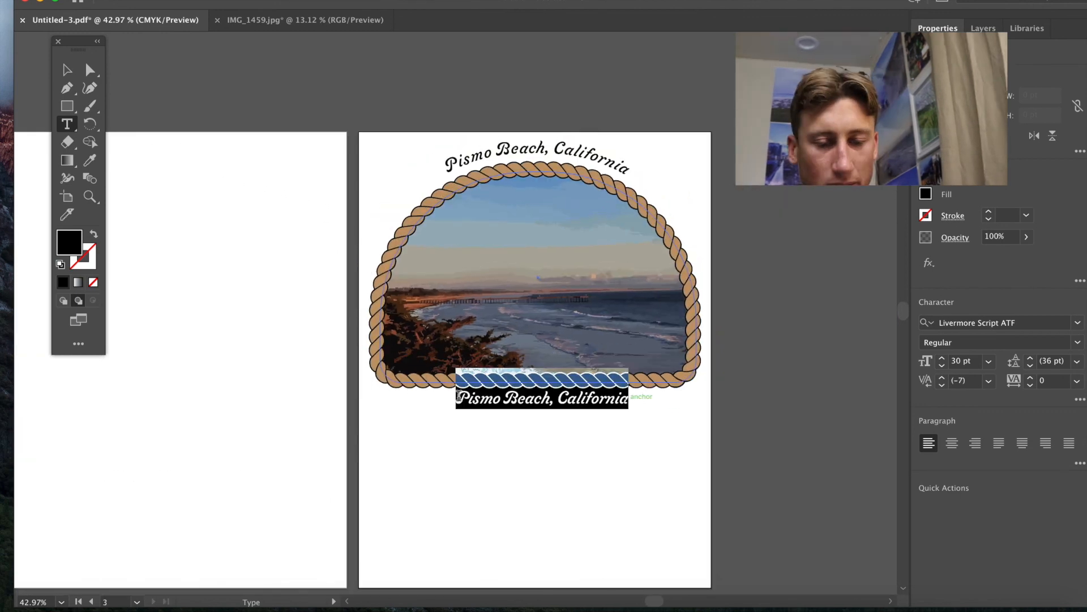
key(BackSpace)
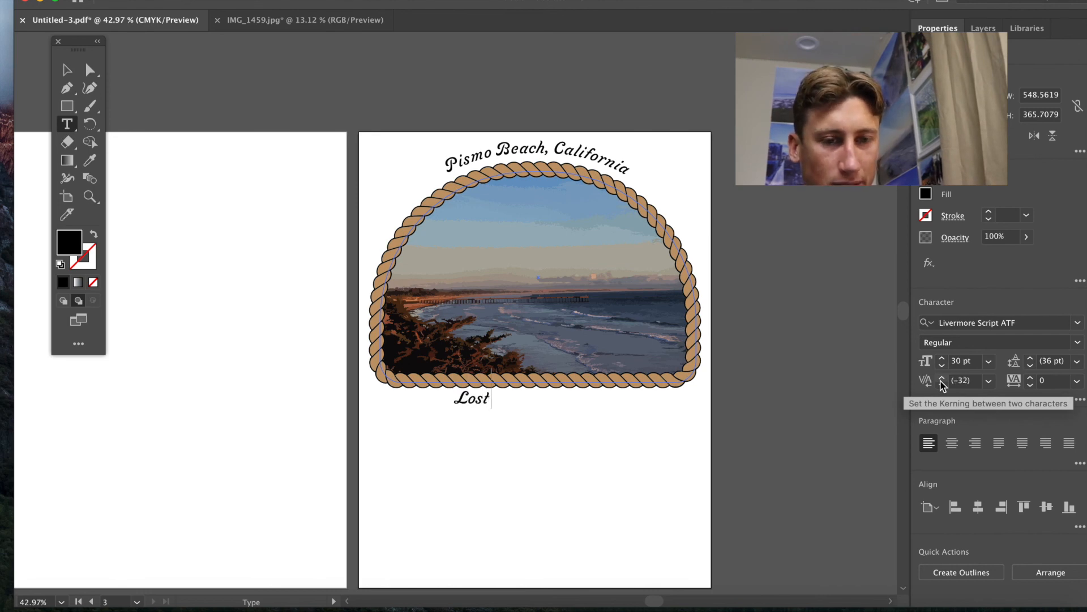
text(Lost Pa)
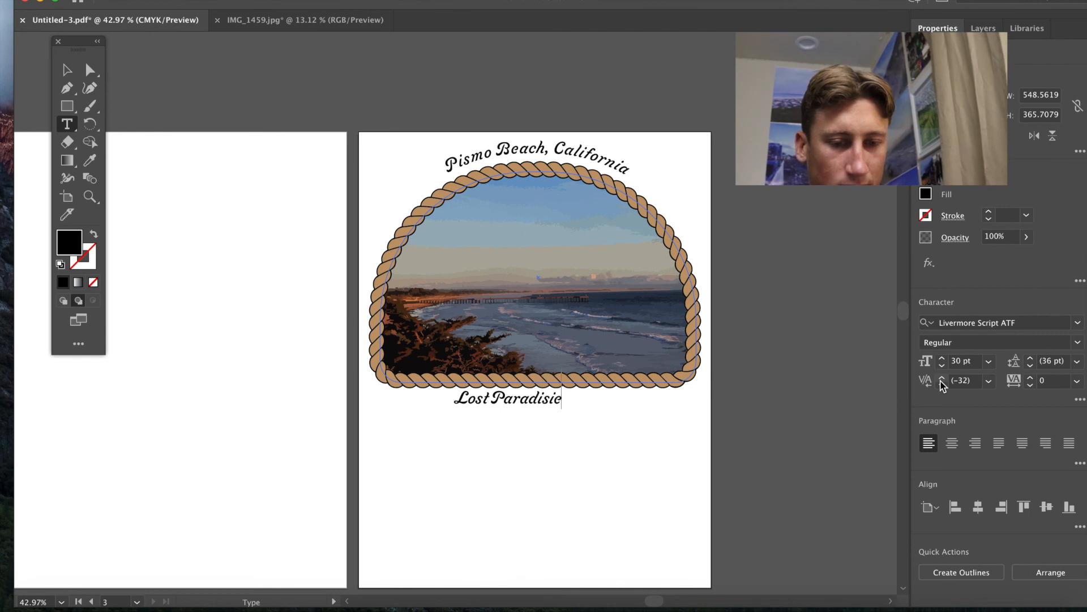
text(radise)
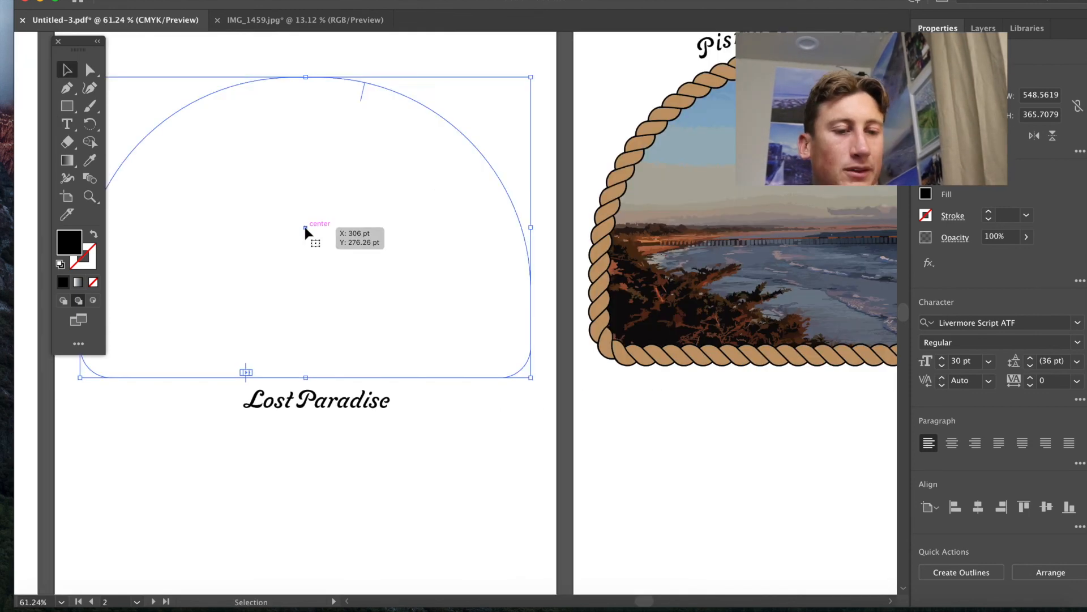
- Move the "Lost Paradise" path text from the middle artboard onto the beach artwork, centred just below the rope frame's straight base
scroll(305, 227, down, 2)
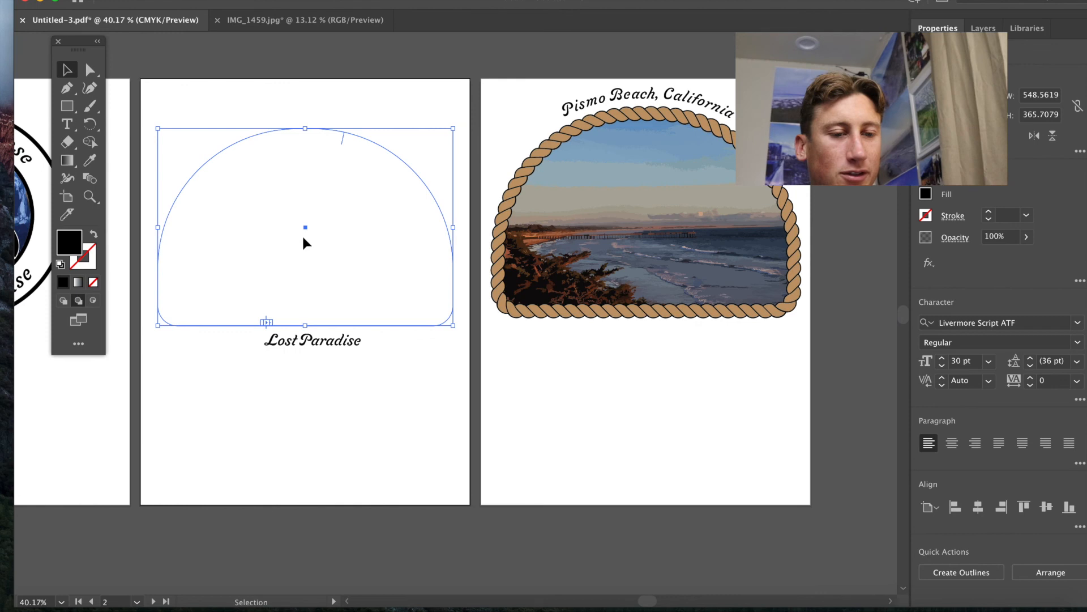
drag(306, 226, 648, 216)
click(629, 422)
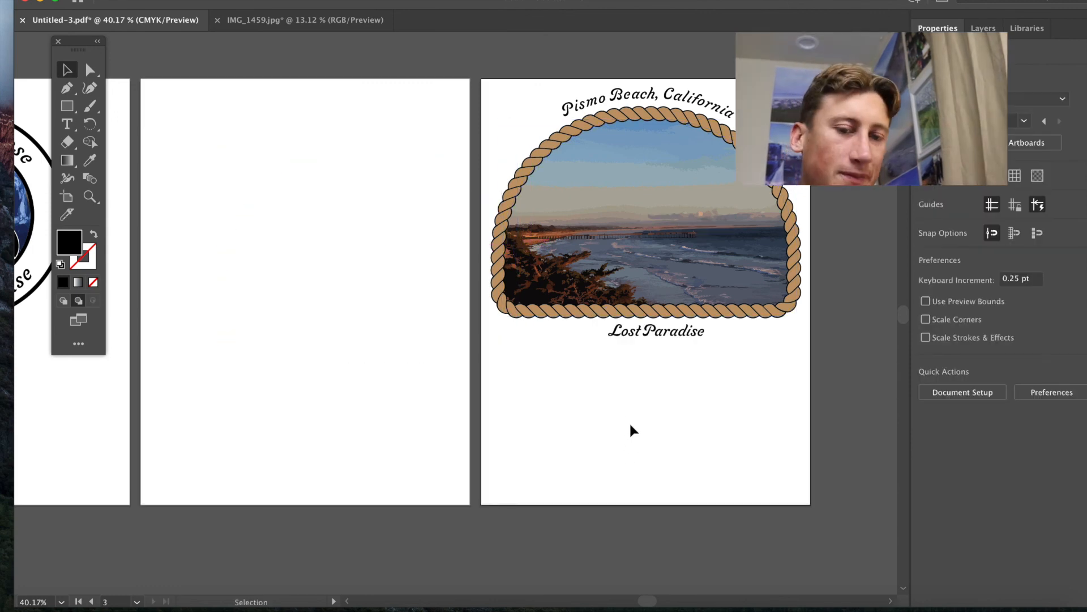
- Examine the rope-framed beach artwork with its lettering up close, and compare it with the circular "Blue Dextrose" logo
click(579, 299)
scroll(579, 292, up, 3)
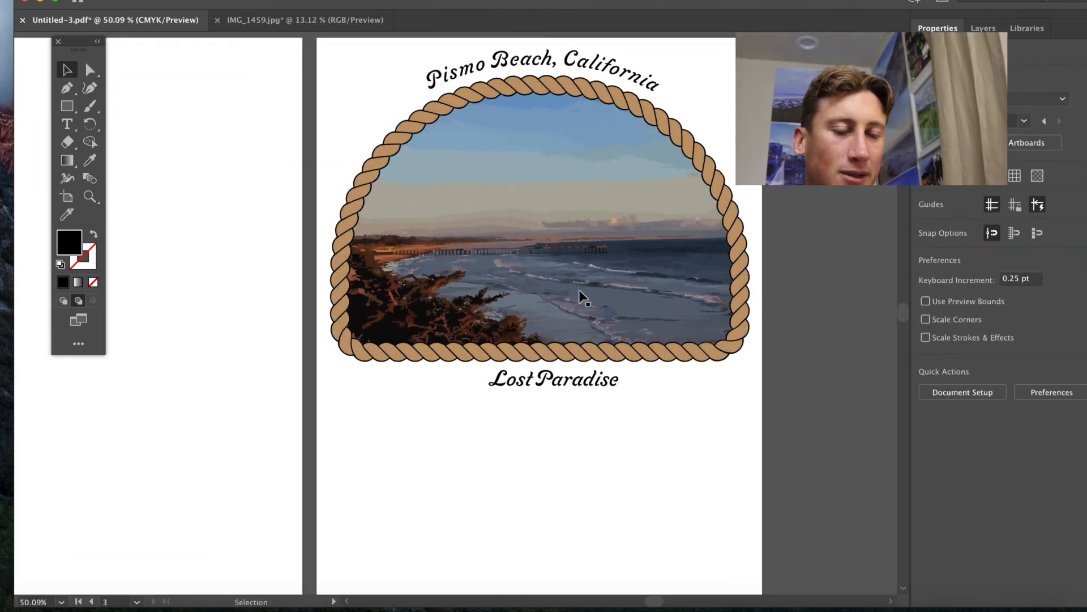
scroll(579, 299, up, 3)
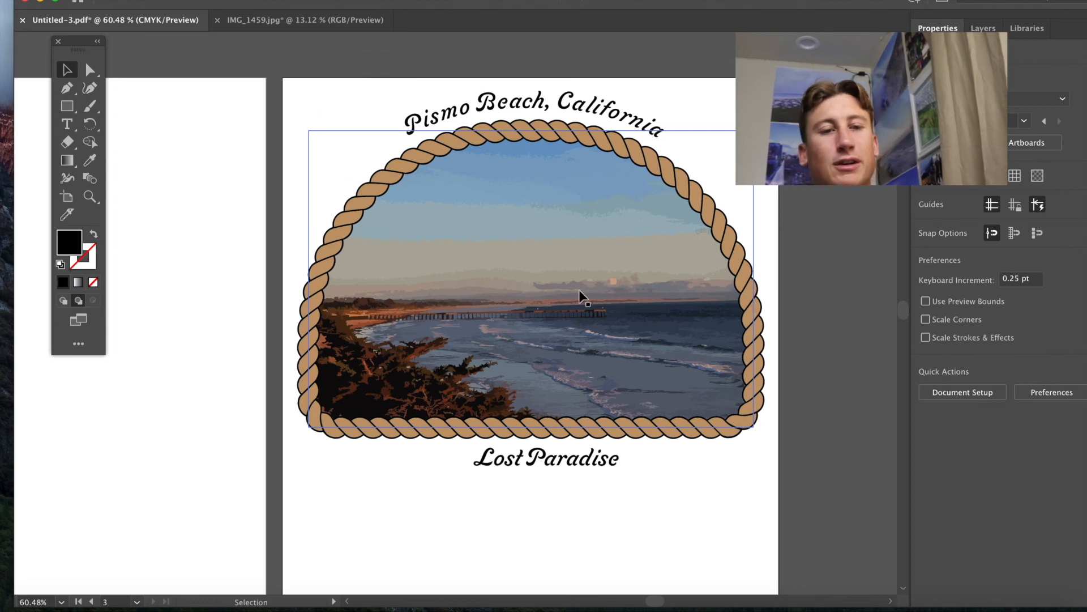
scroll(584, 306, down, 2)
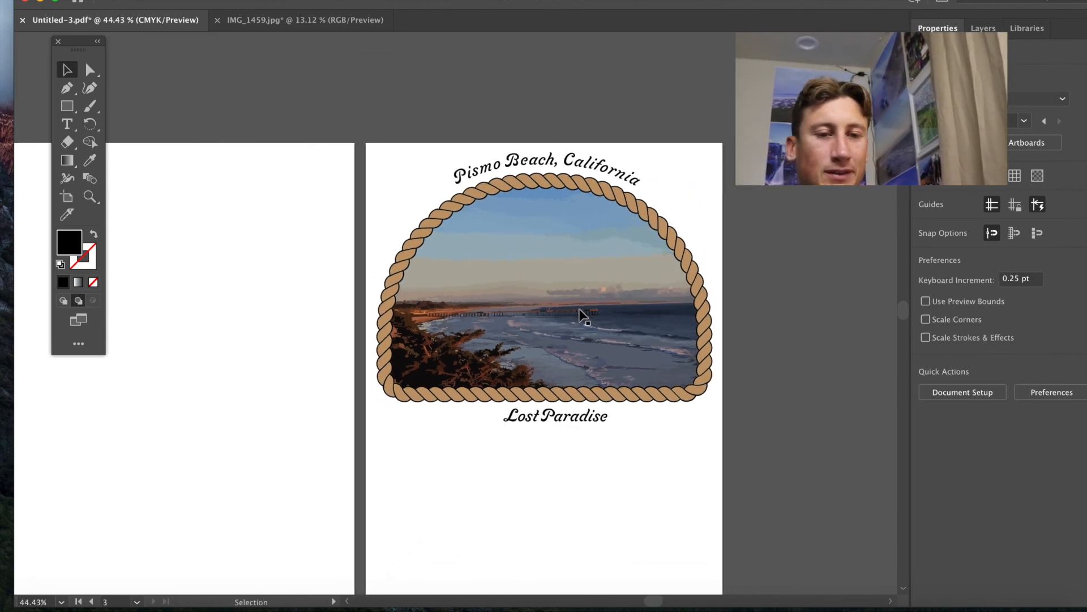
scroll(583, 312, left, 5)
scroll(584, 315, left, 5)
scroll(583, 315, down, 2)
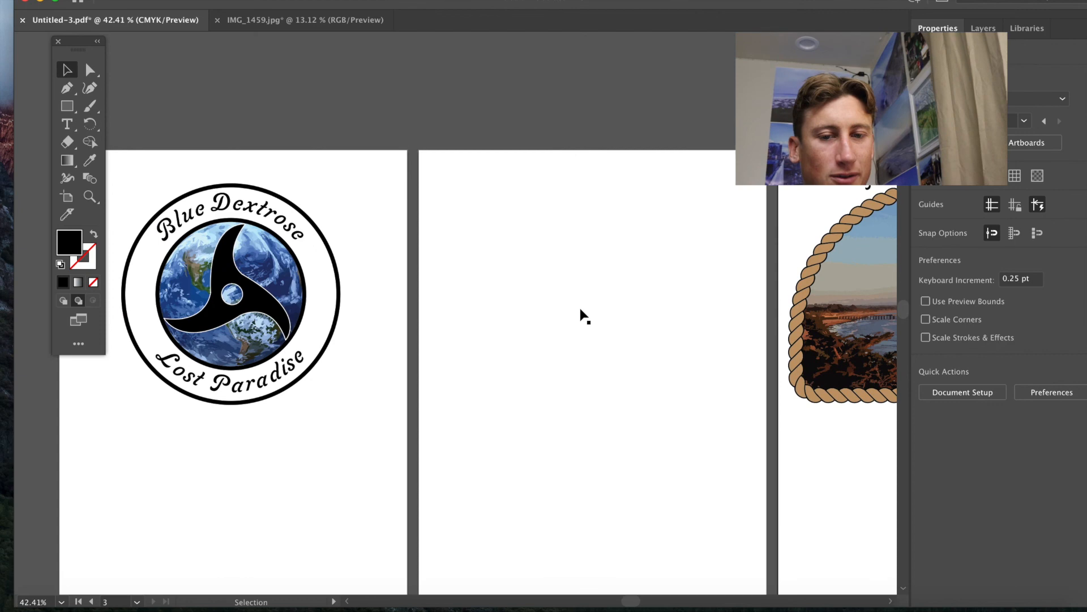
scroll(583, 315, right, 5)
scroll(806, 266, right, 2)
scroll(806, 266, up, 1)
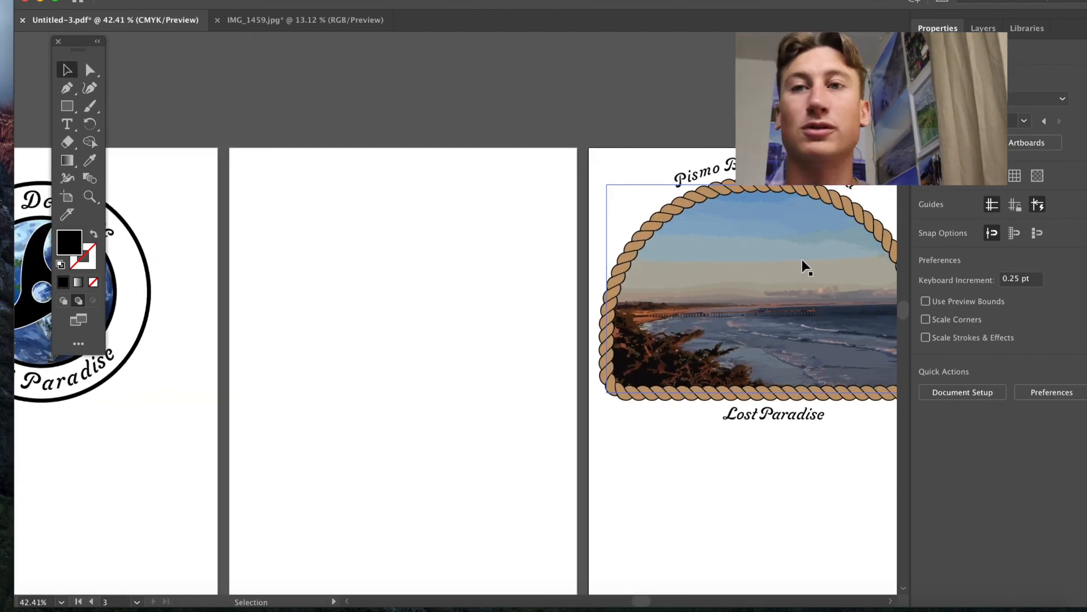